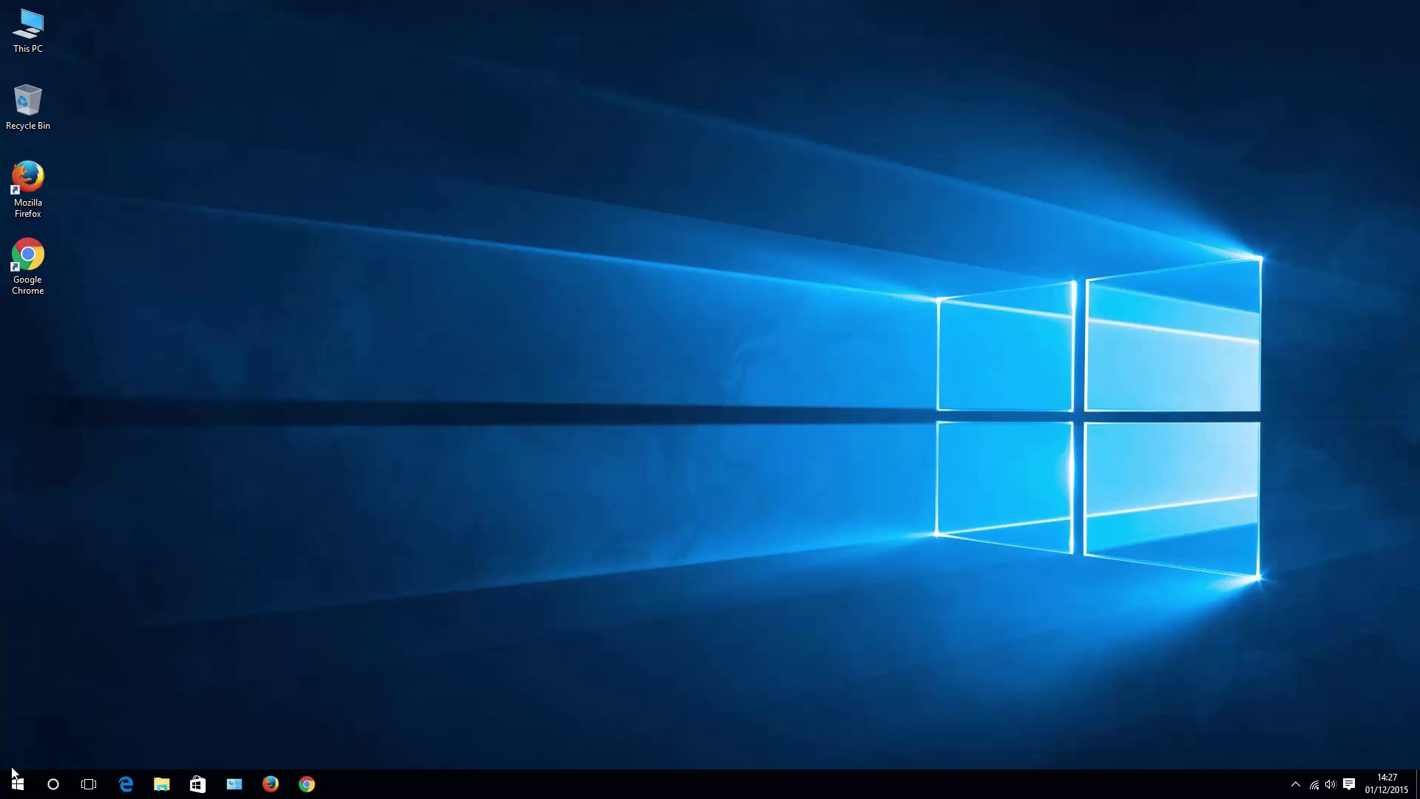
# Search for cmd and launch Command Prompt as administrator.
pyautogui.click(54, 786)
pyautogui.click(83, 754)
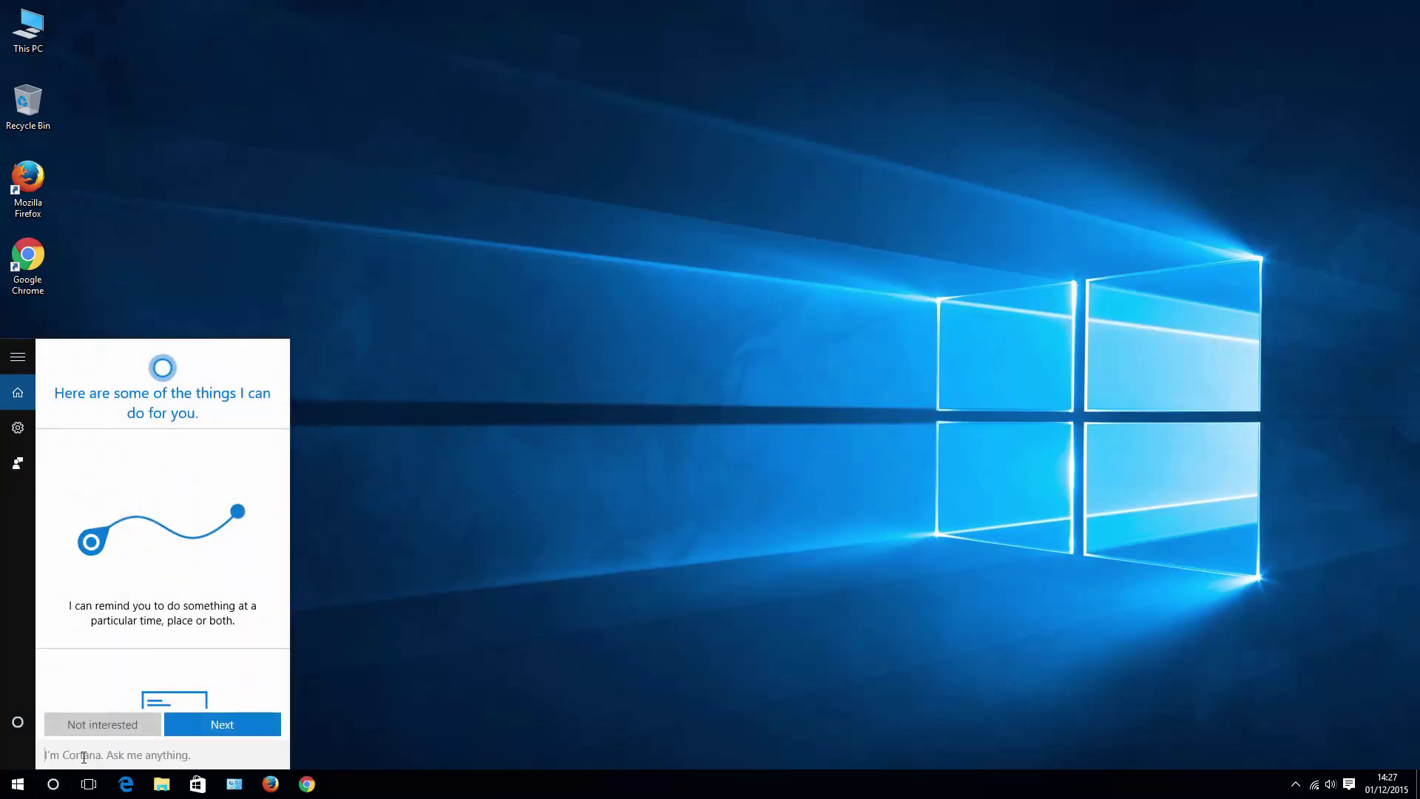
pyautogui.write('cmd')
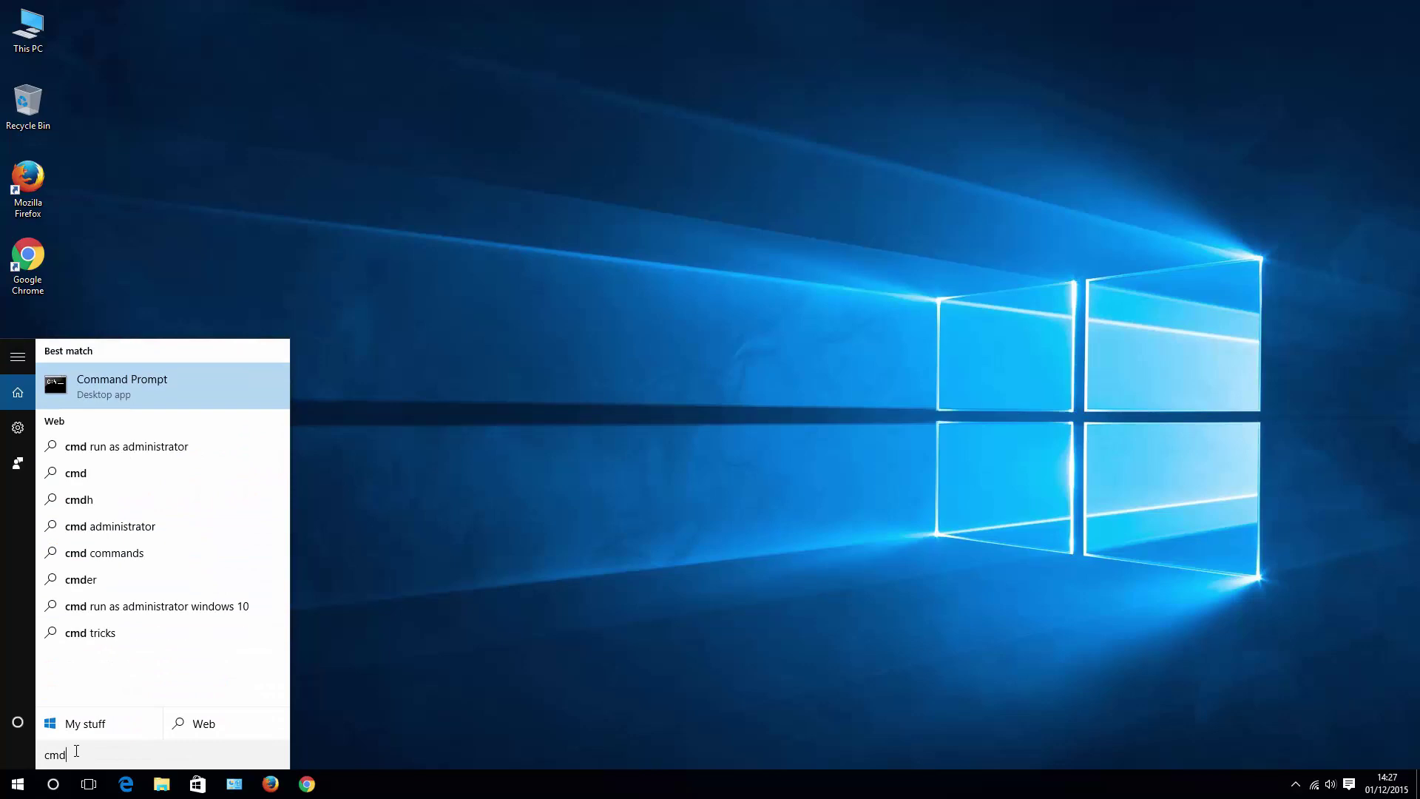
pyautogui.rightClick(151, 394)
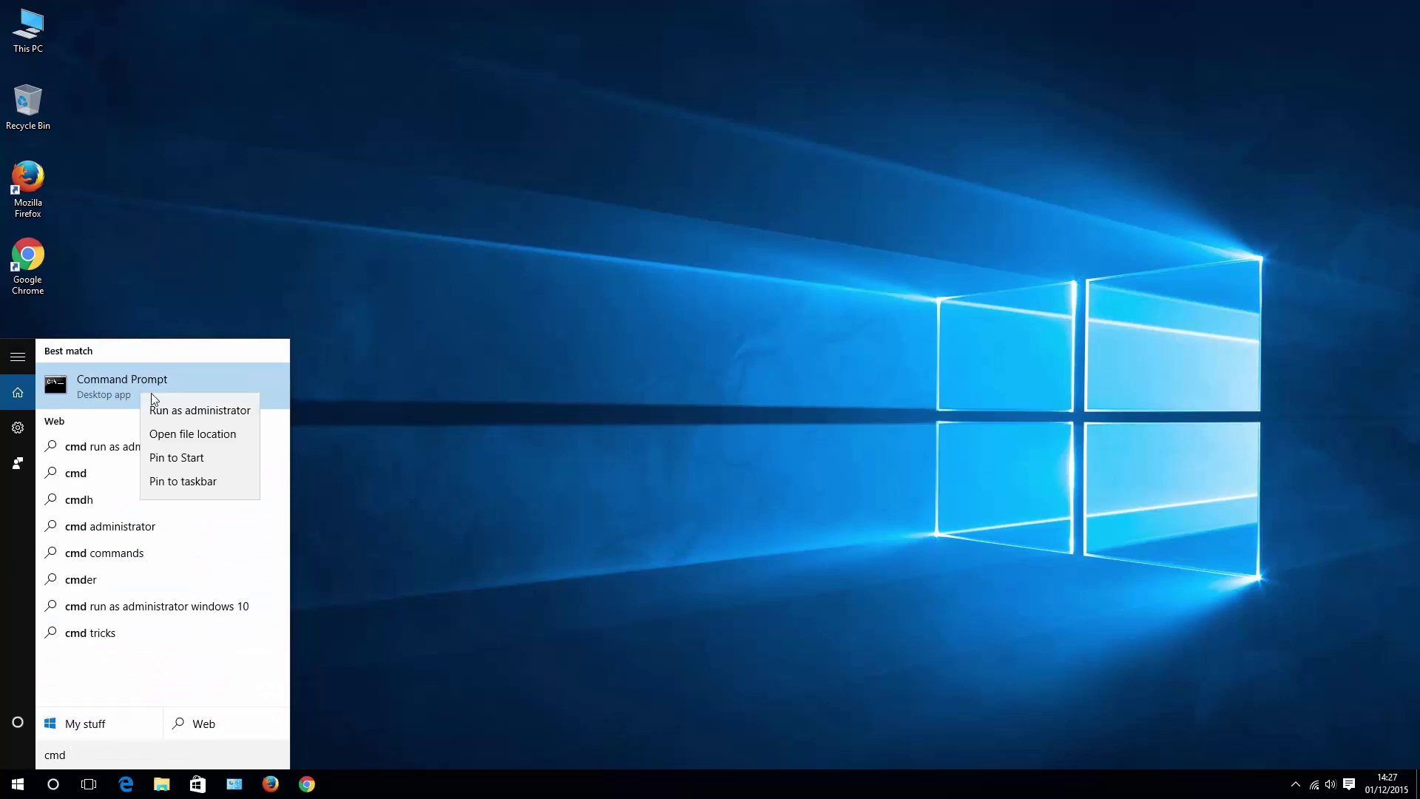
pyautogui.click(210, 411)
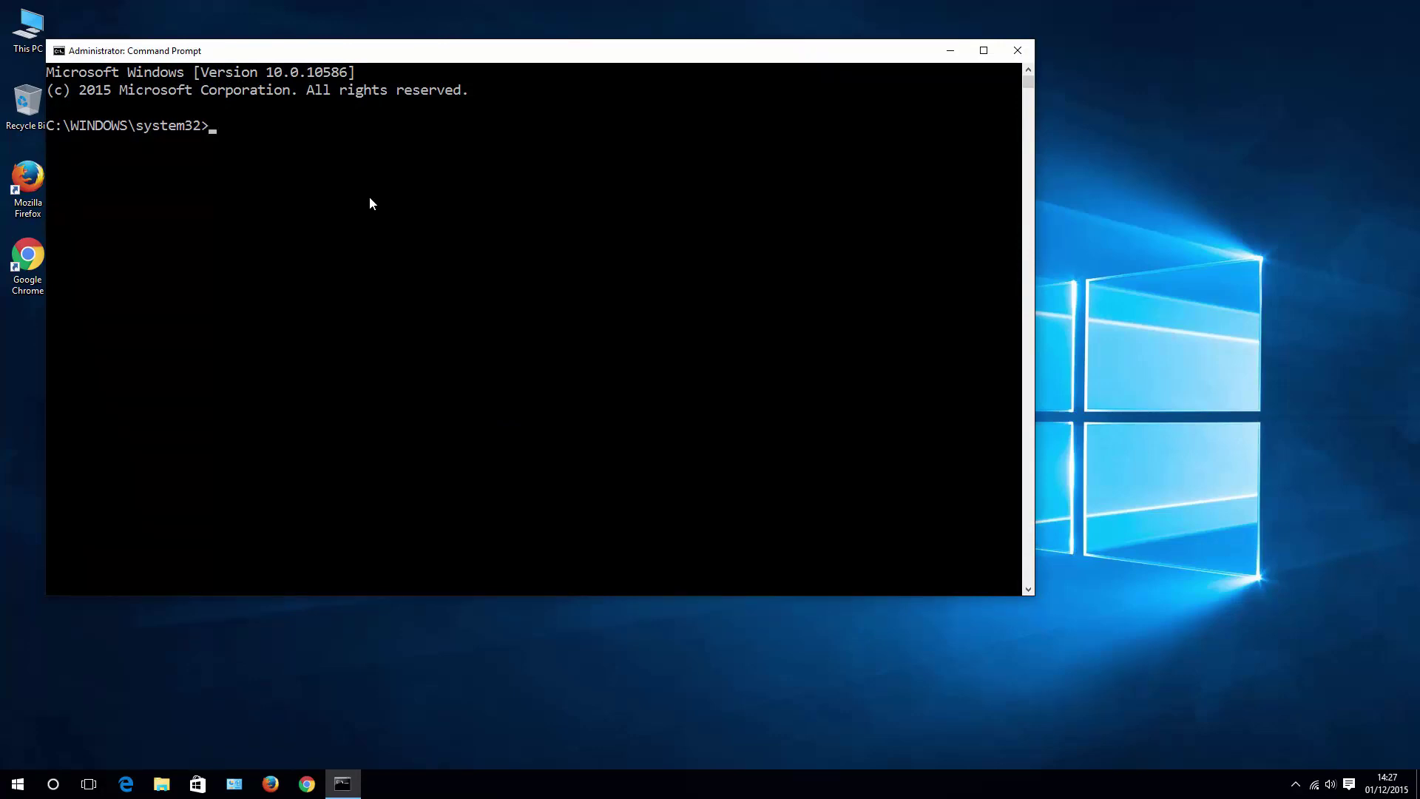
# Run powercfg /h off, then powercfg /h on to reset hibernation.
pyautogui.write('powercfg /h off')
pyautogui.press('Return')
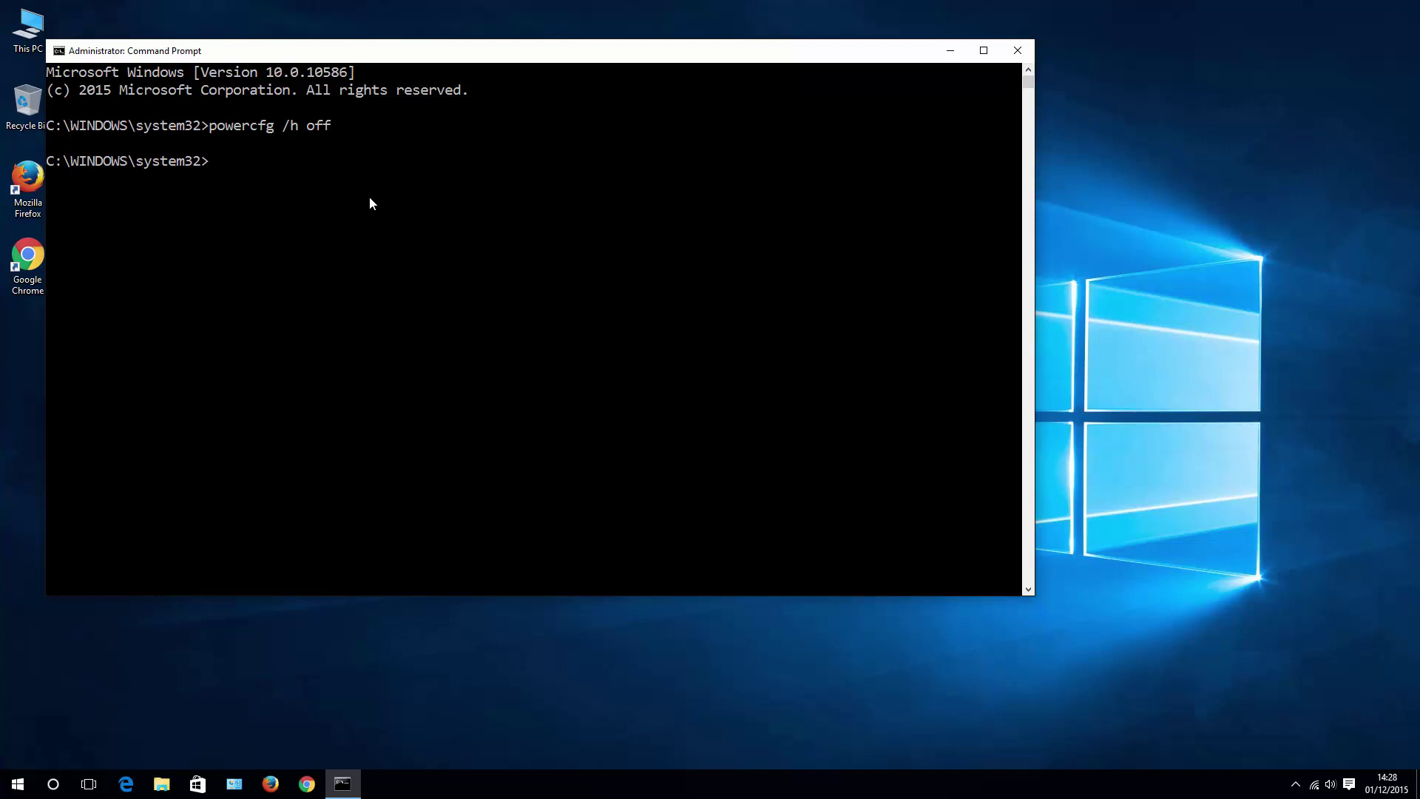
pyautogui.press('Up')
pyautogui.press('BackSpace')
pyautogui.press('BackSpace')
pyautogui.press('BackSpace')
pyautogui.write('on')
pyautogui.press('Return')
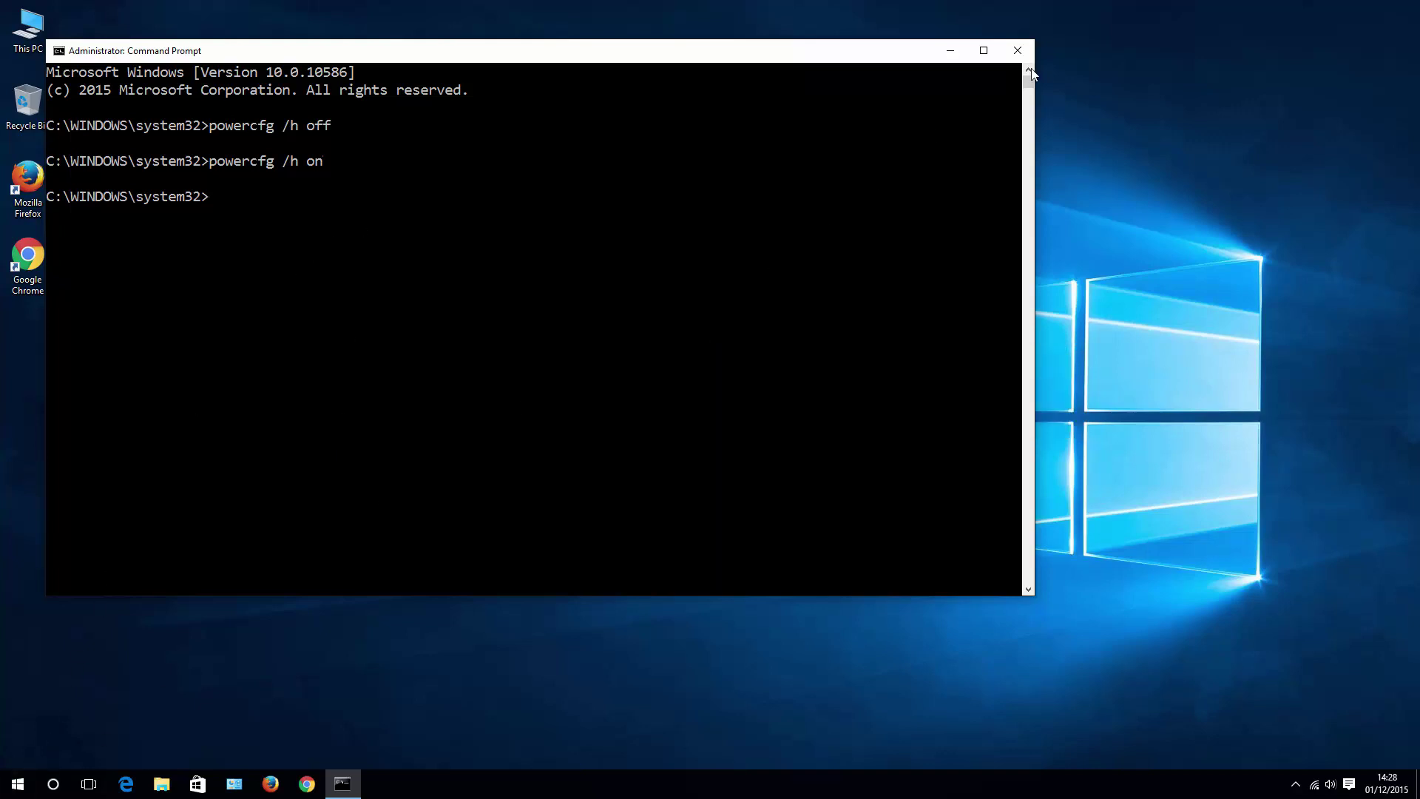
# Close Command Prompt, confirm Windows Update reports up to date at 14:28, then close Settings.
pyautogui.click(1017, 50)
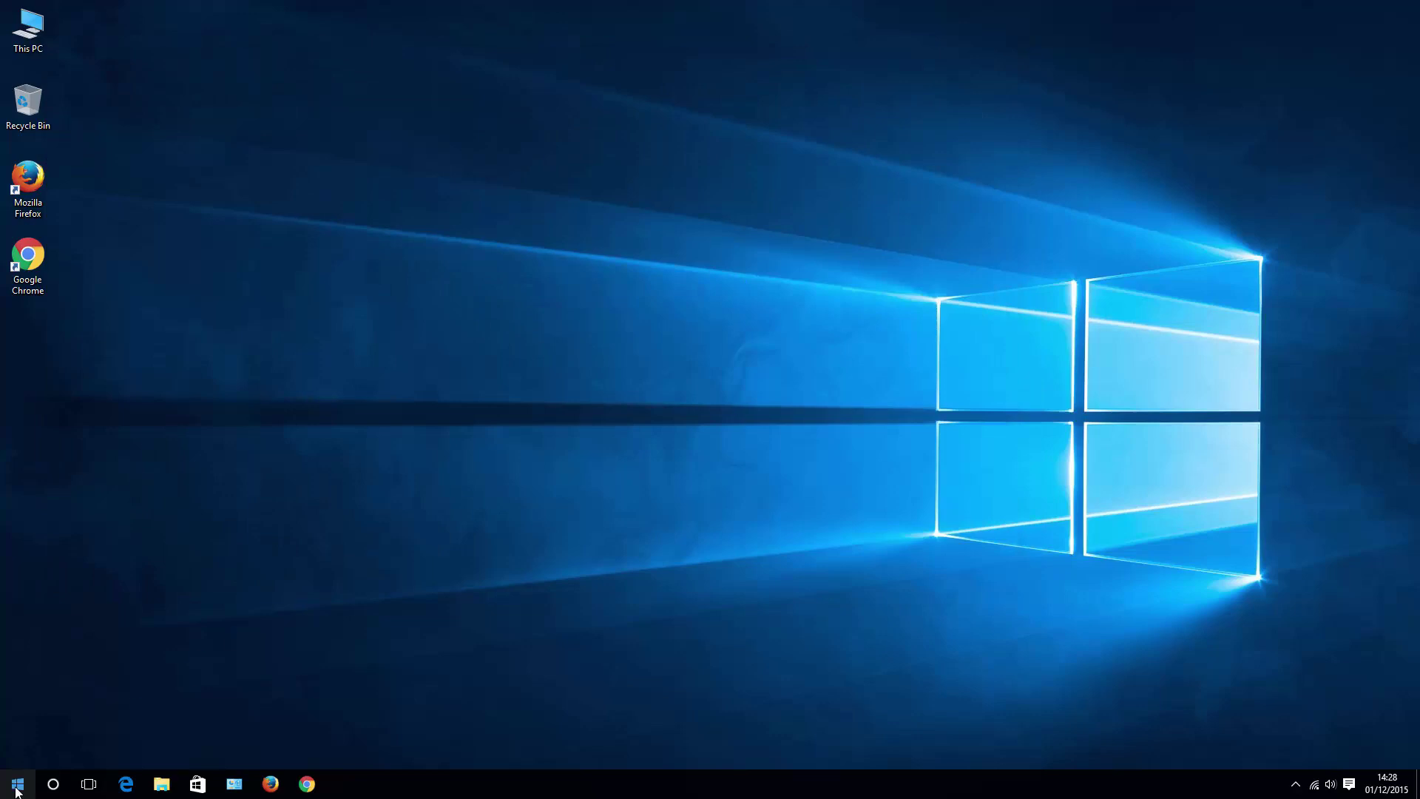
pyautogui.click(16, 788)
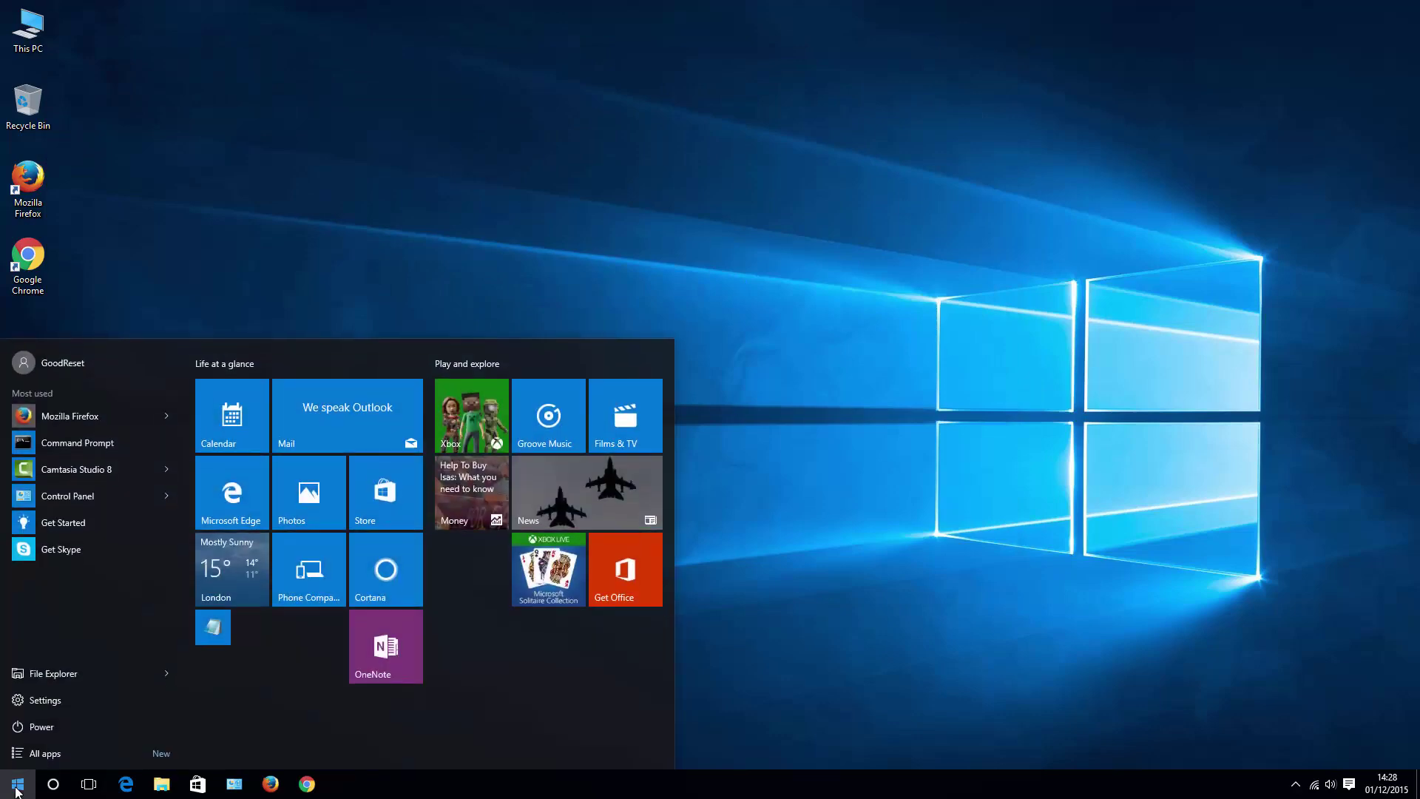
pyautogui.click(94, 704)
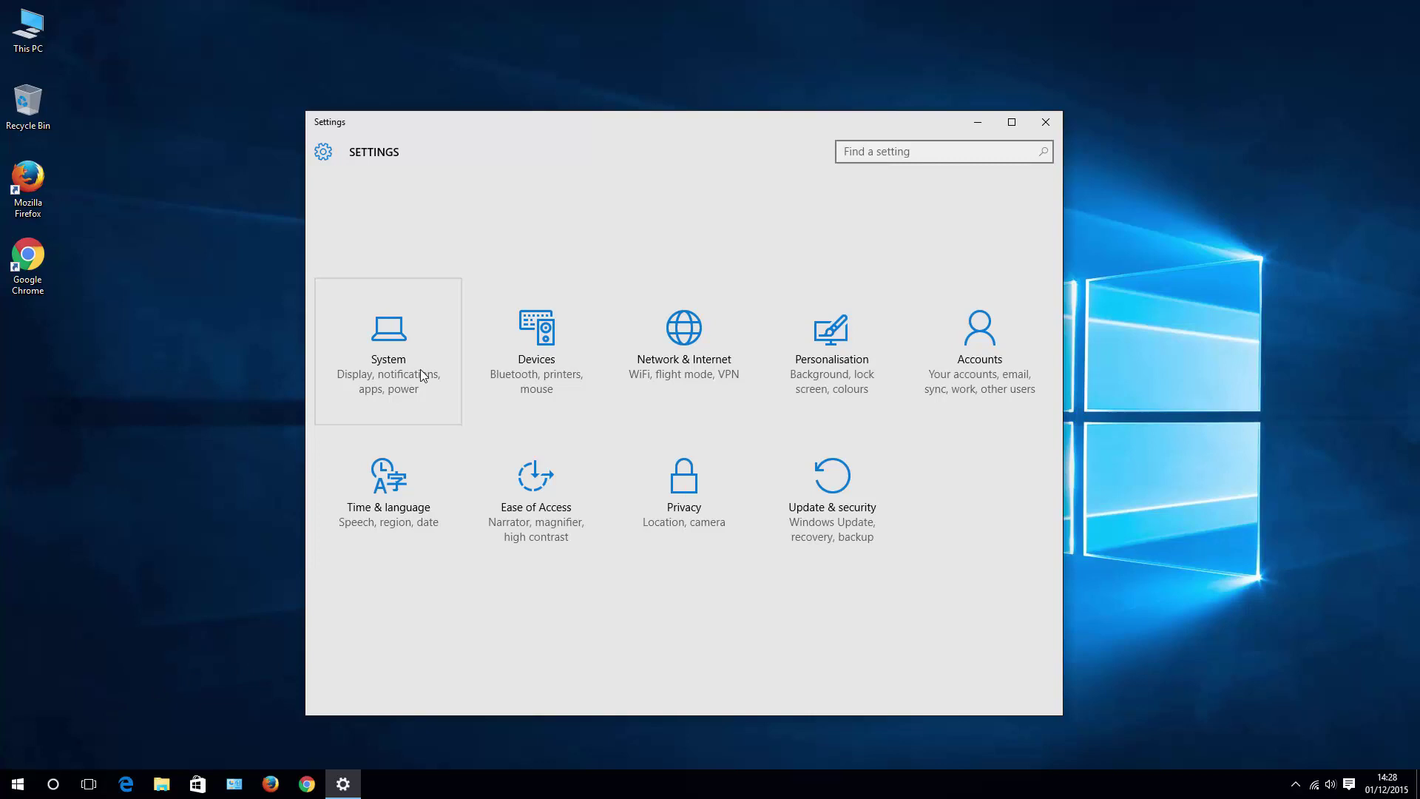
pyautogui.click(845, 531)
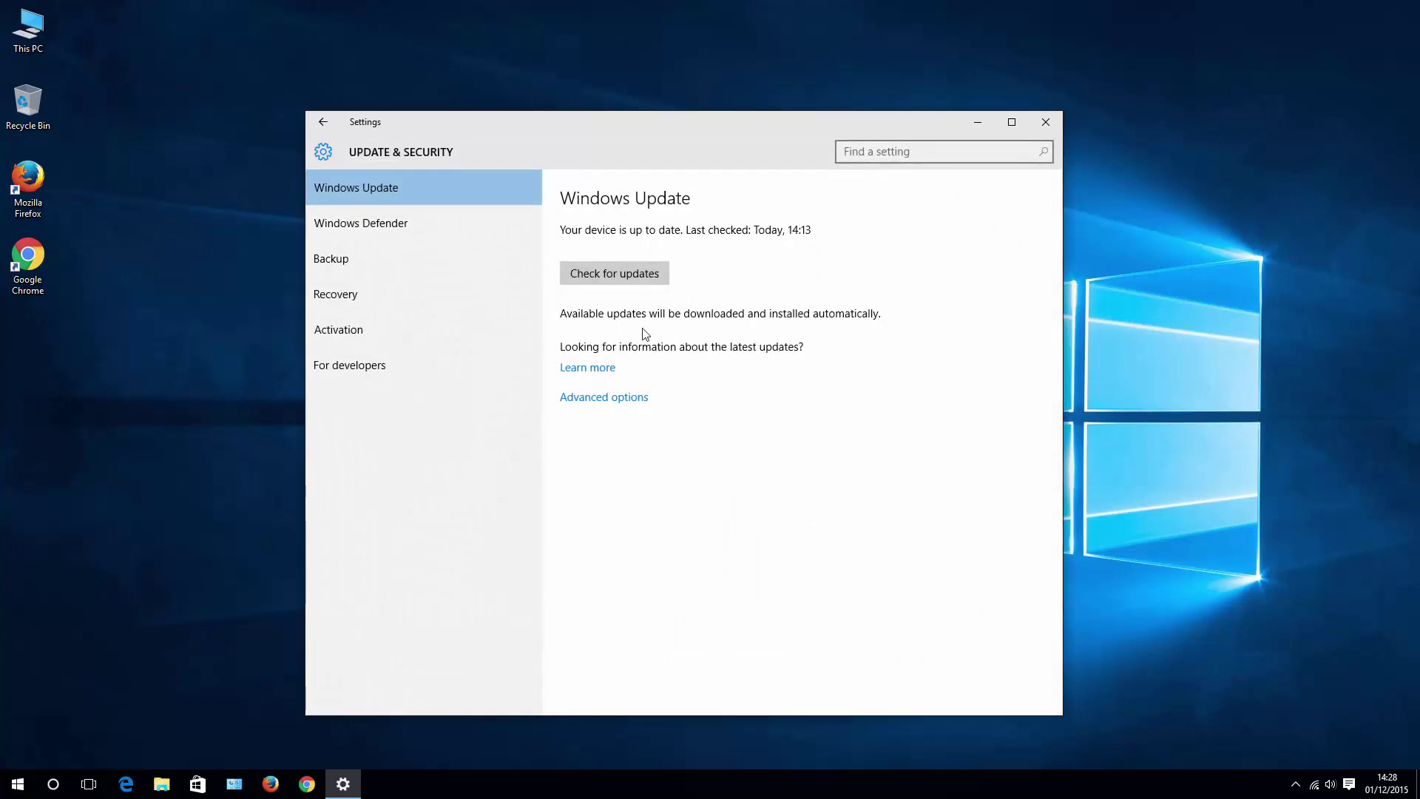
pyautogui.click(621, 281)
pyautogui.click(1046, 122)
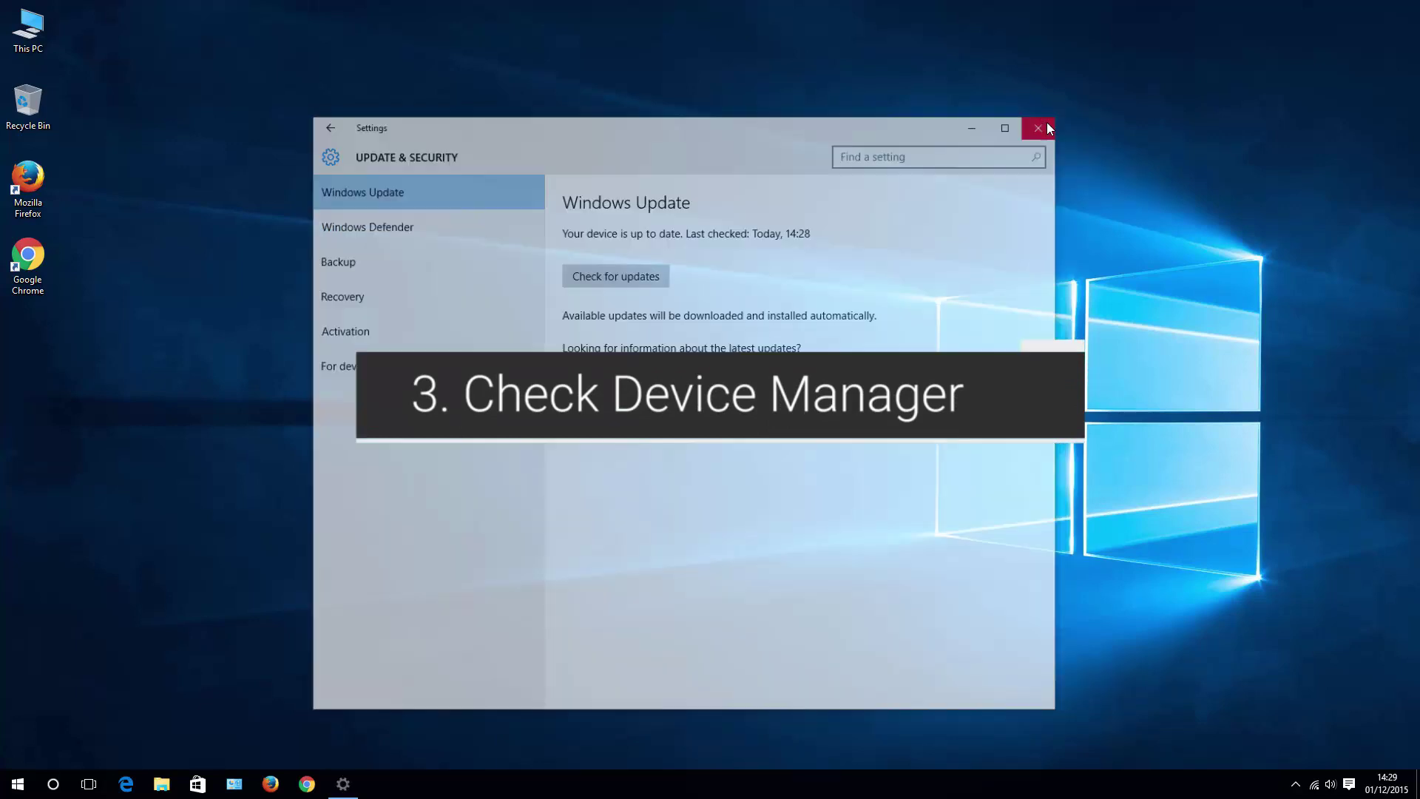
# Show Control Panel's System page: Windows 10 Pro, i7-2600K processor, 8.00 GB RAM.
pyautogui.click(237, 787)
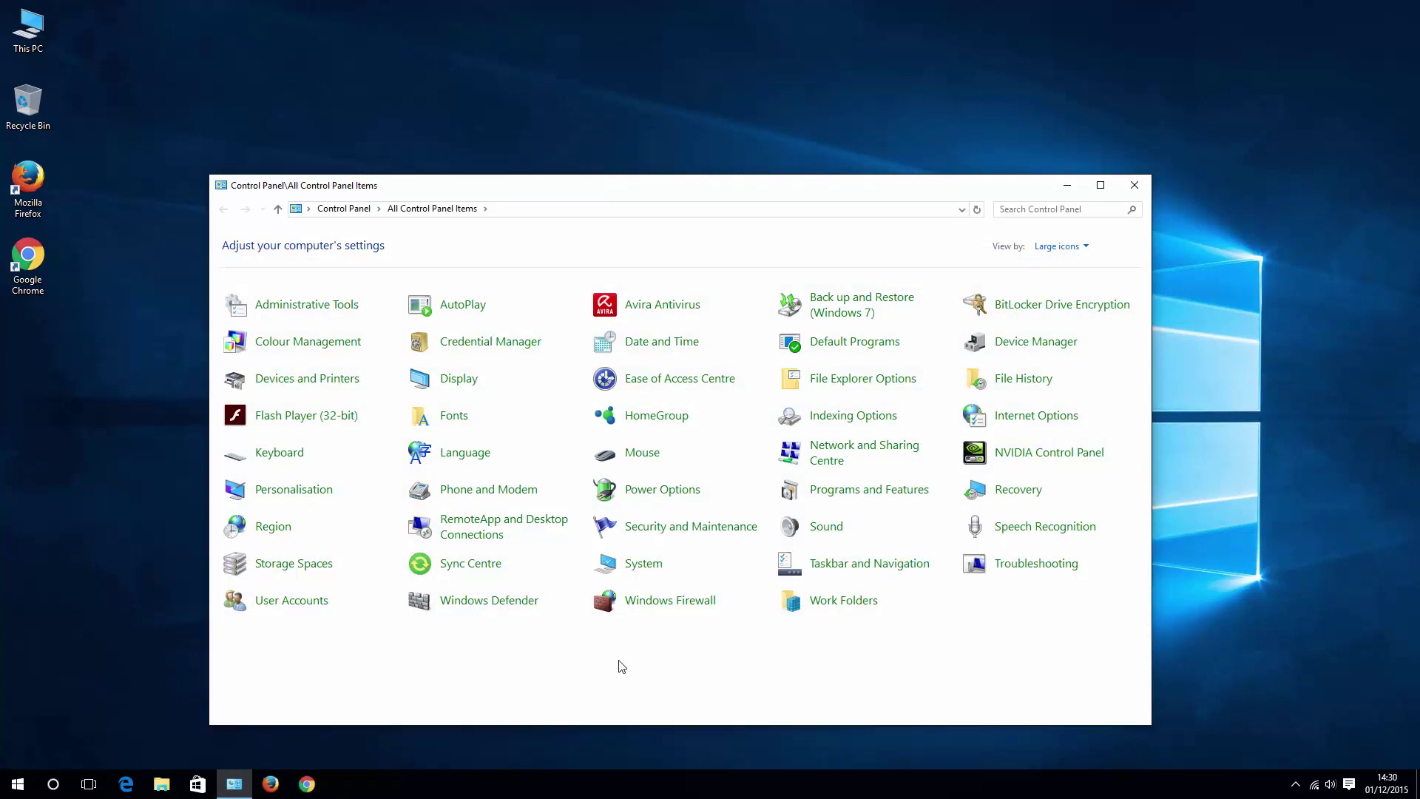
pyautogui.moveTo(243, 785)
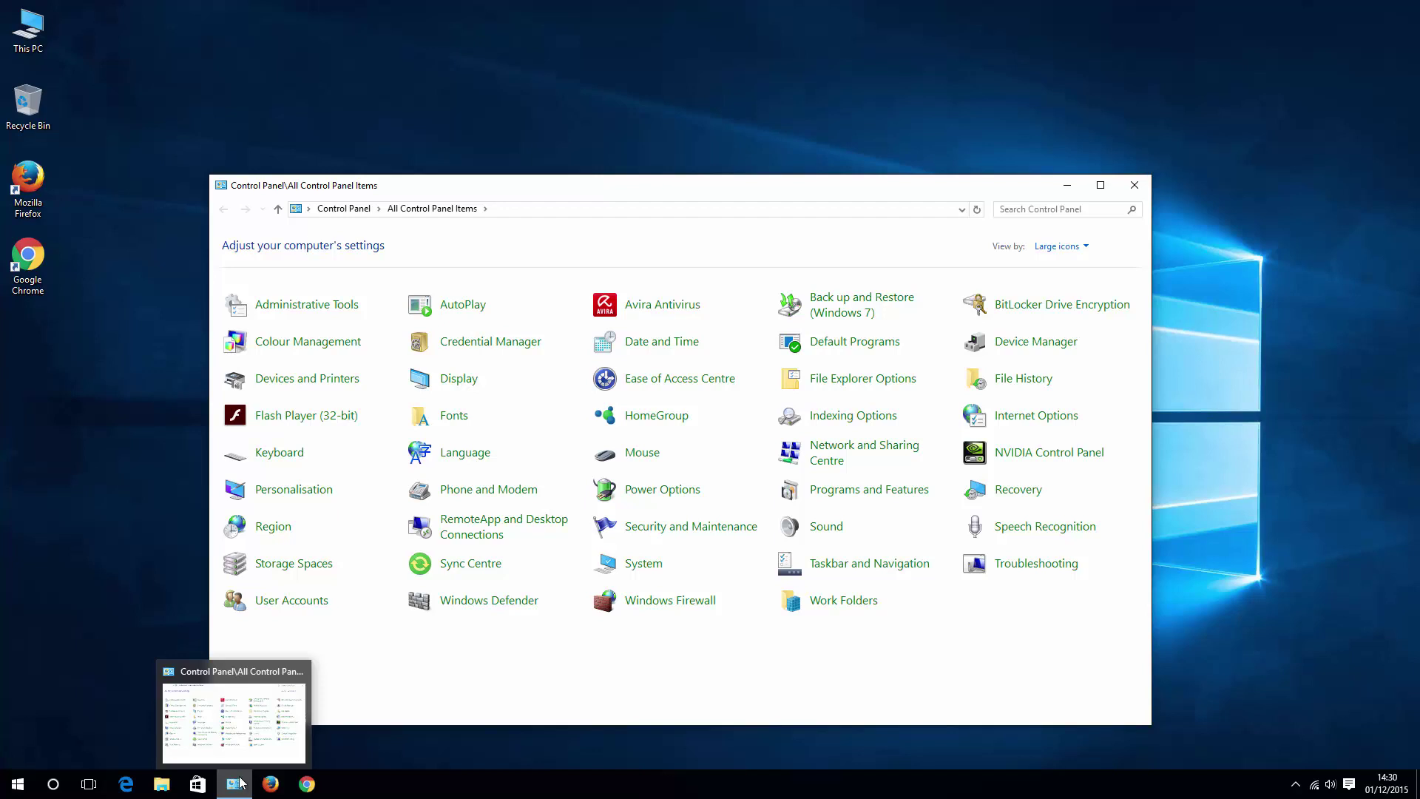
pyautogui.click(54, 785)
pyautogui.write('c')
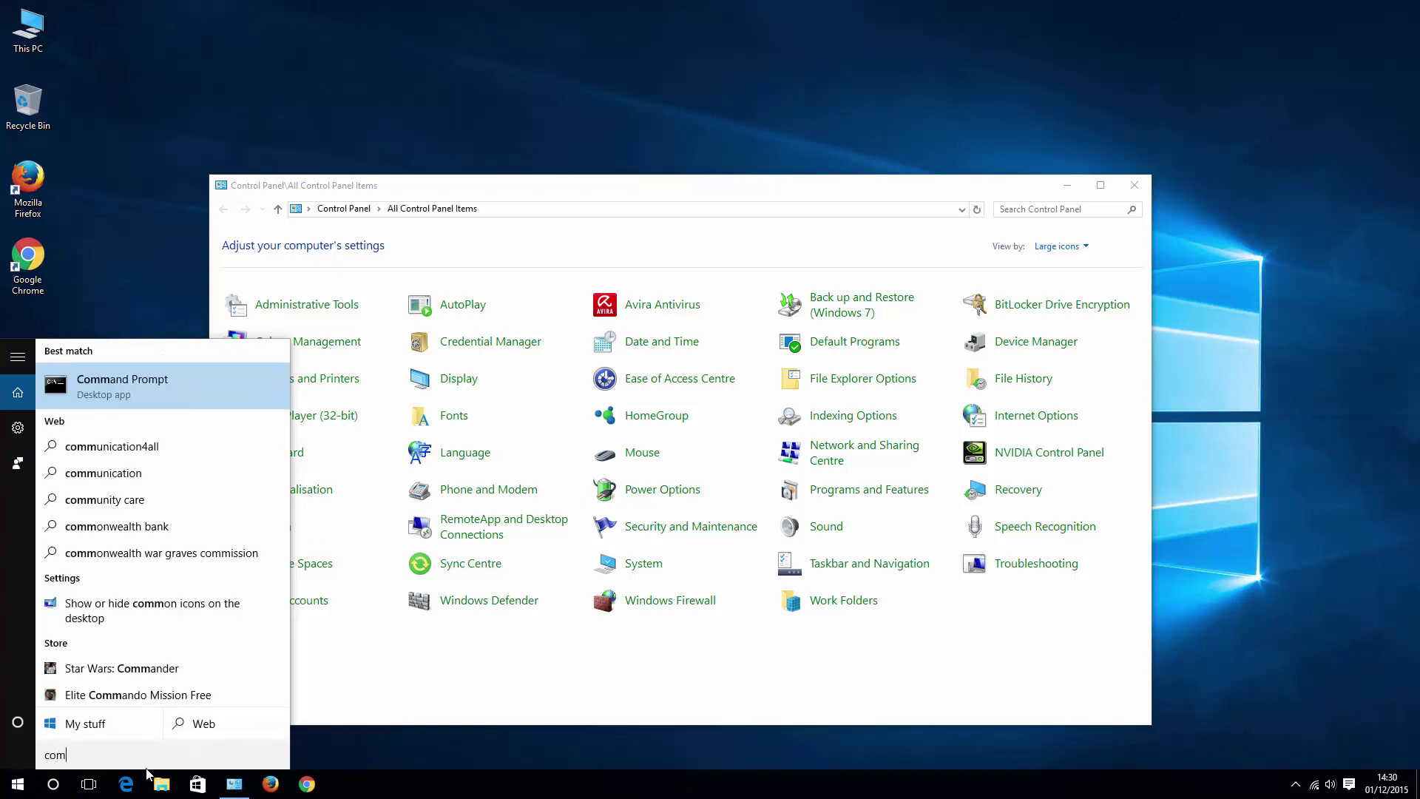
pyautogui.write('ot')
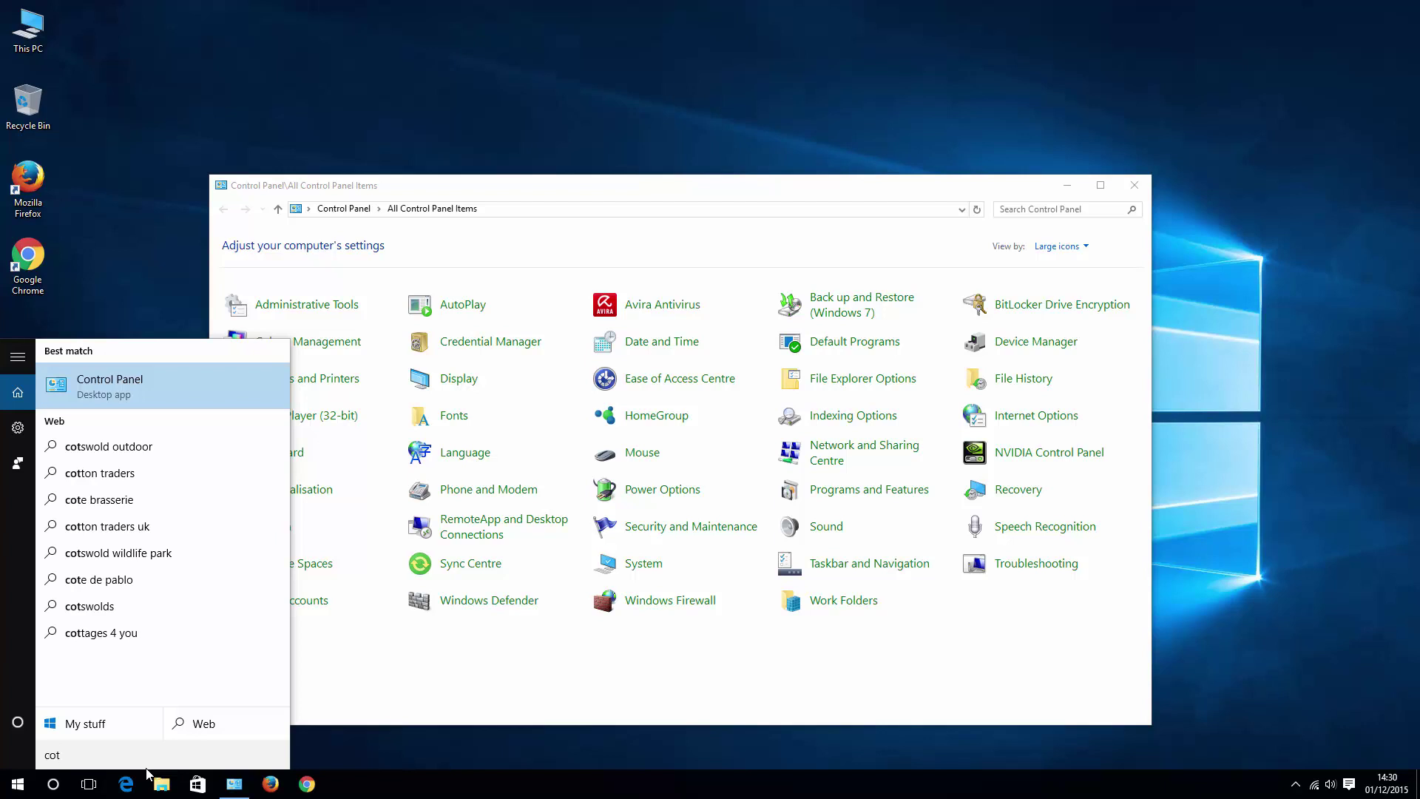
pyautogui.press('BackSpace')
pyautogui.write('ntro')
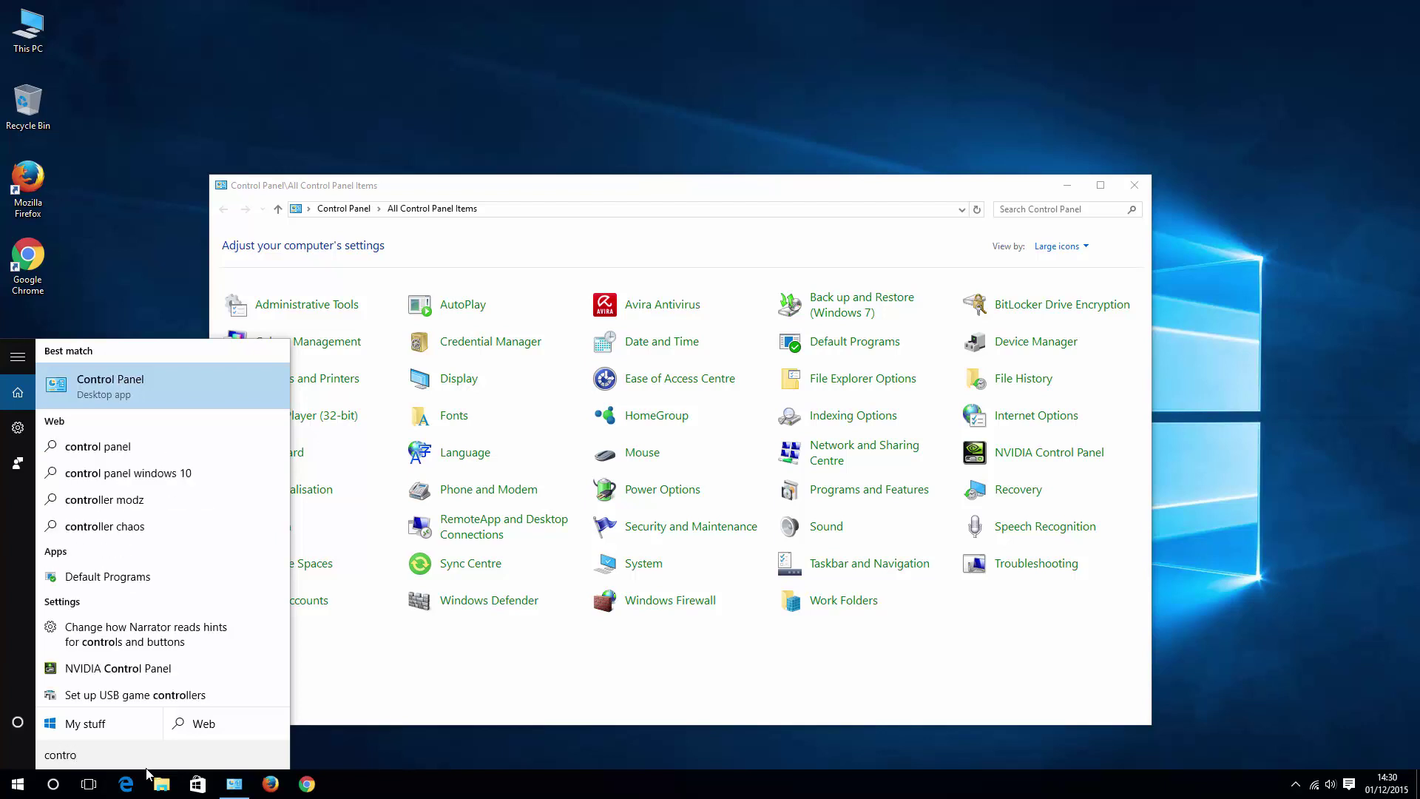
pyautogui.click(117, 383)
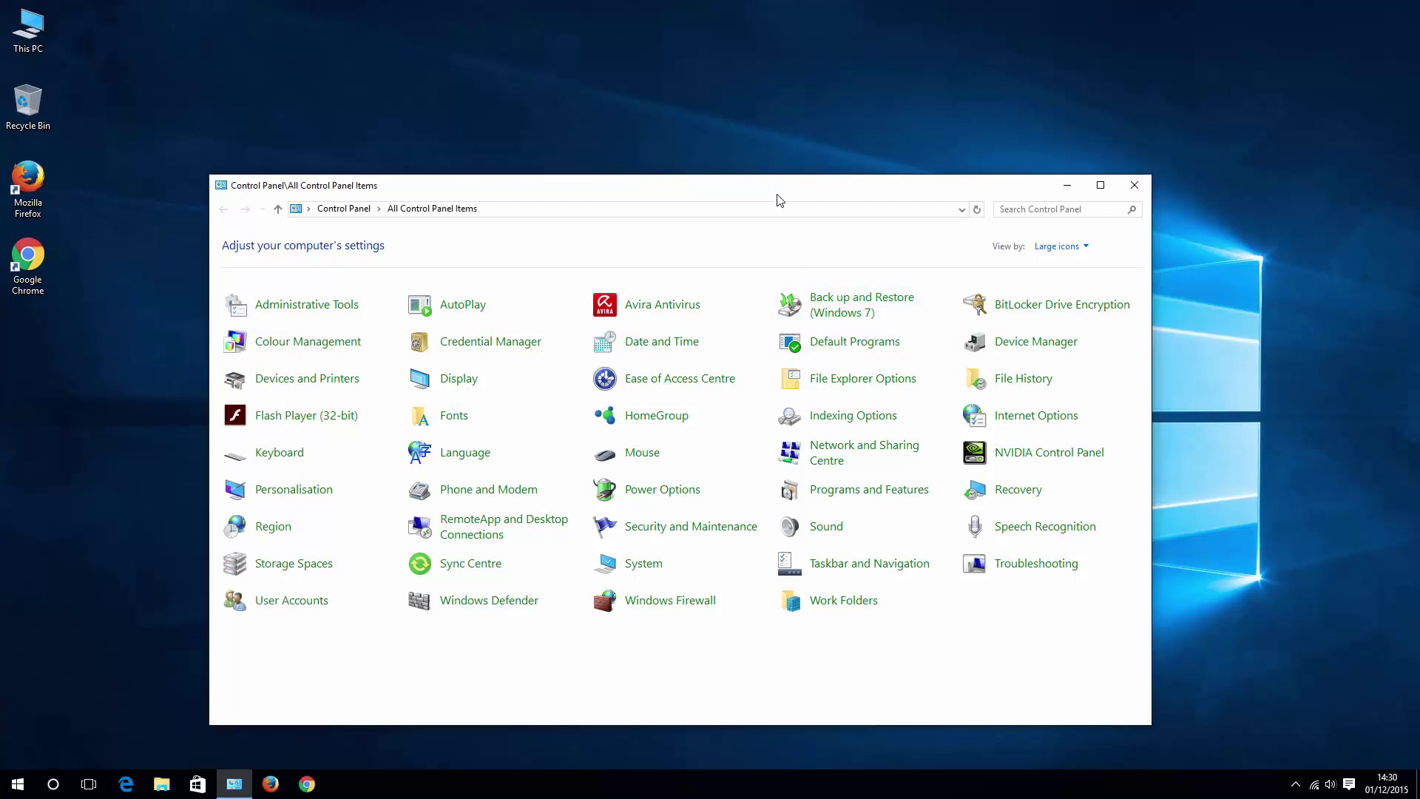
pyautogui.click(634, 573)
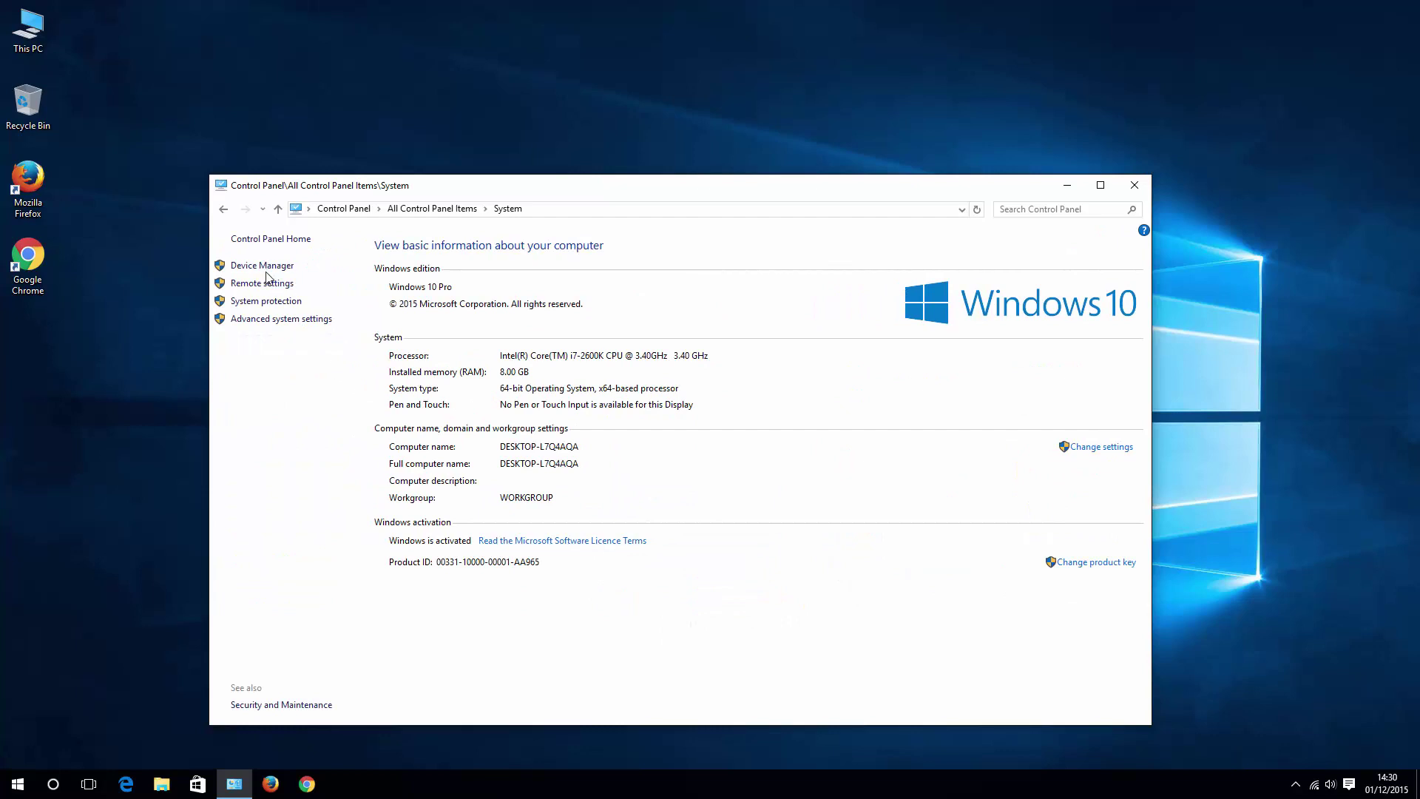
# In Device Manager, expand DVD/CD-ROM drives and select the TSSTcorp CDDVDW SE-208DB USB Device.
pyautogui.click(262, 266)
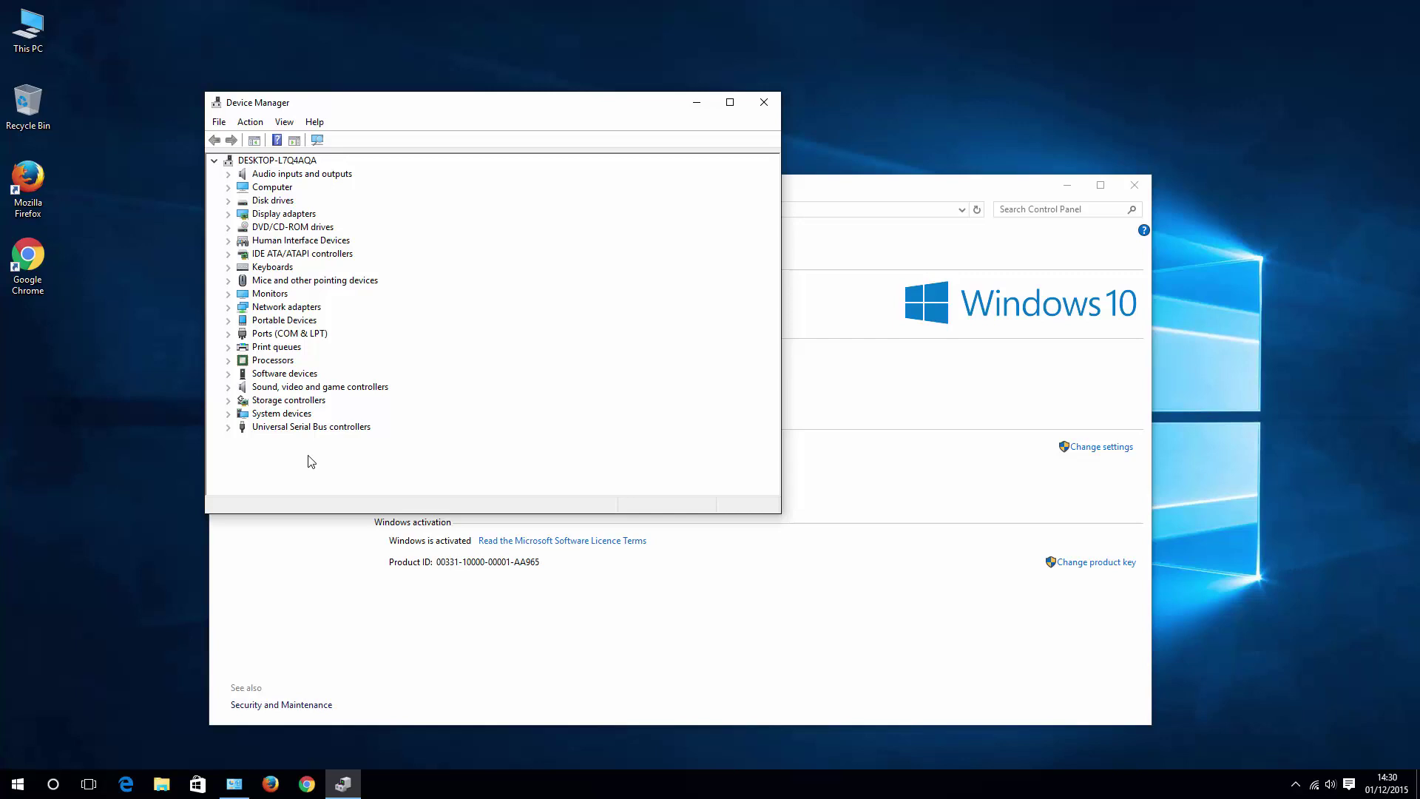
pyautogui.click(309, 457)
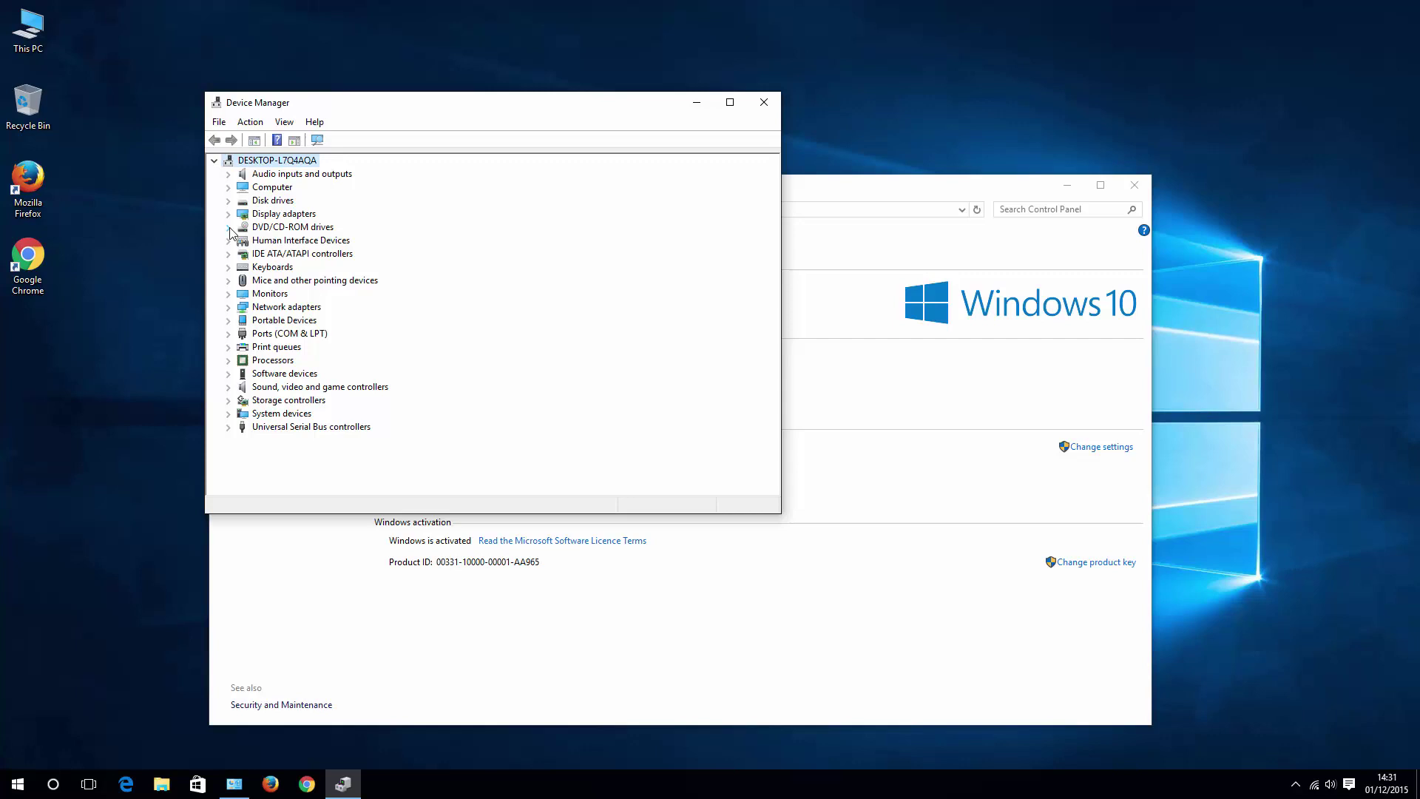
pyautogui.click(229, 227)
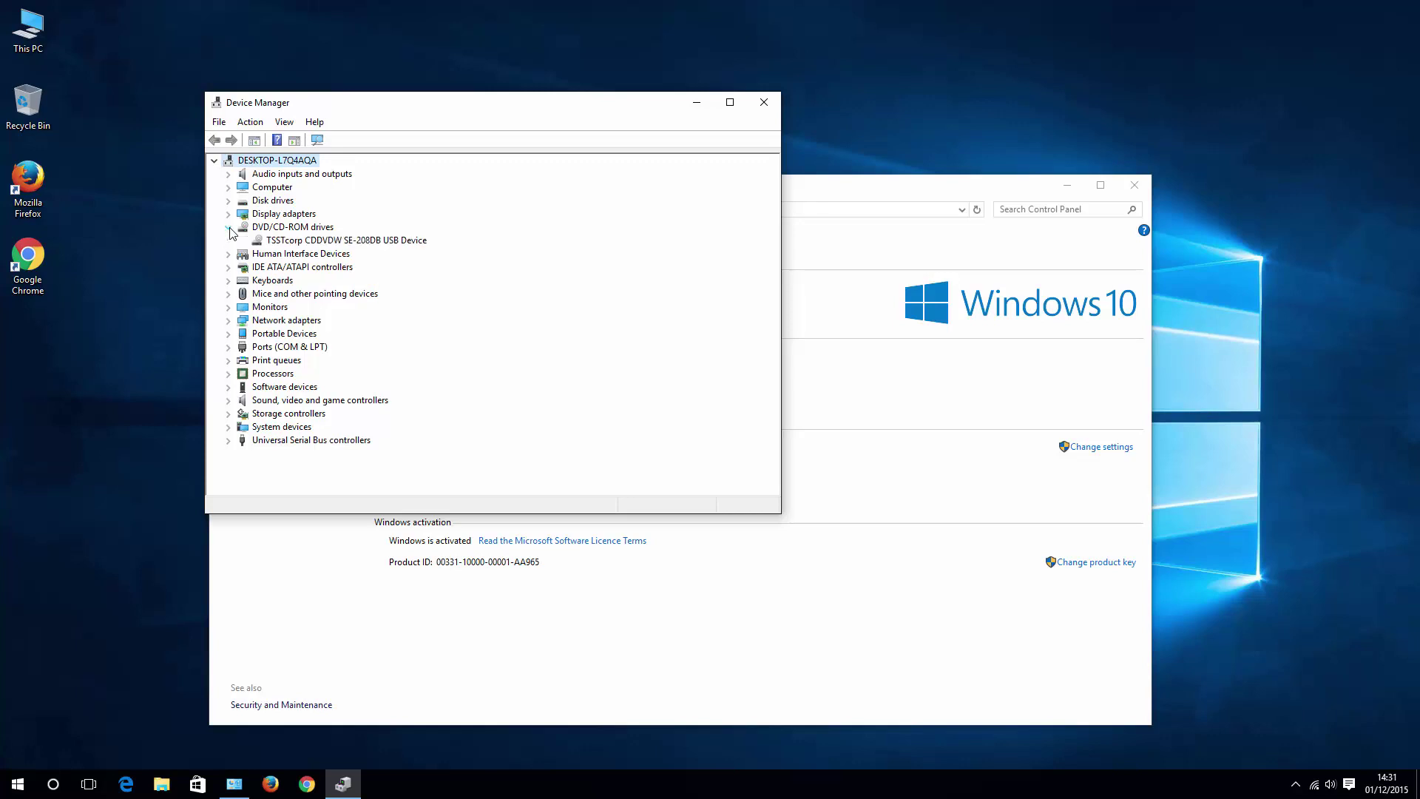
pyautogui.click(347, 242)
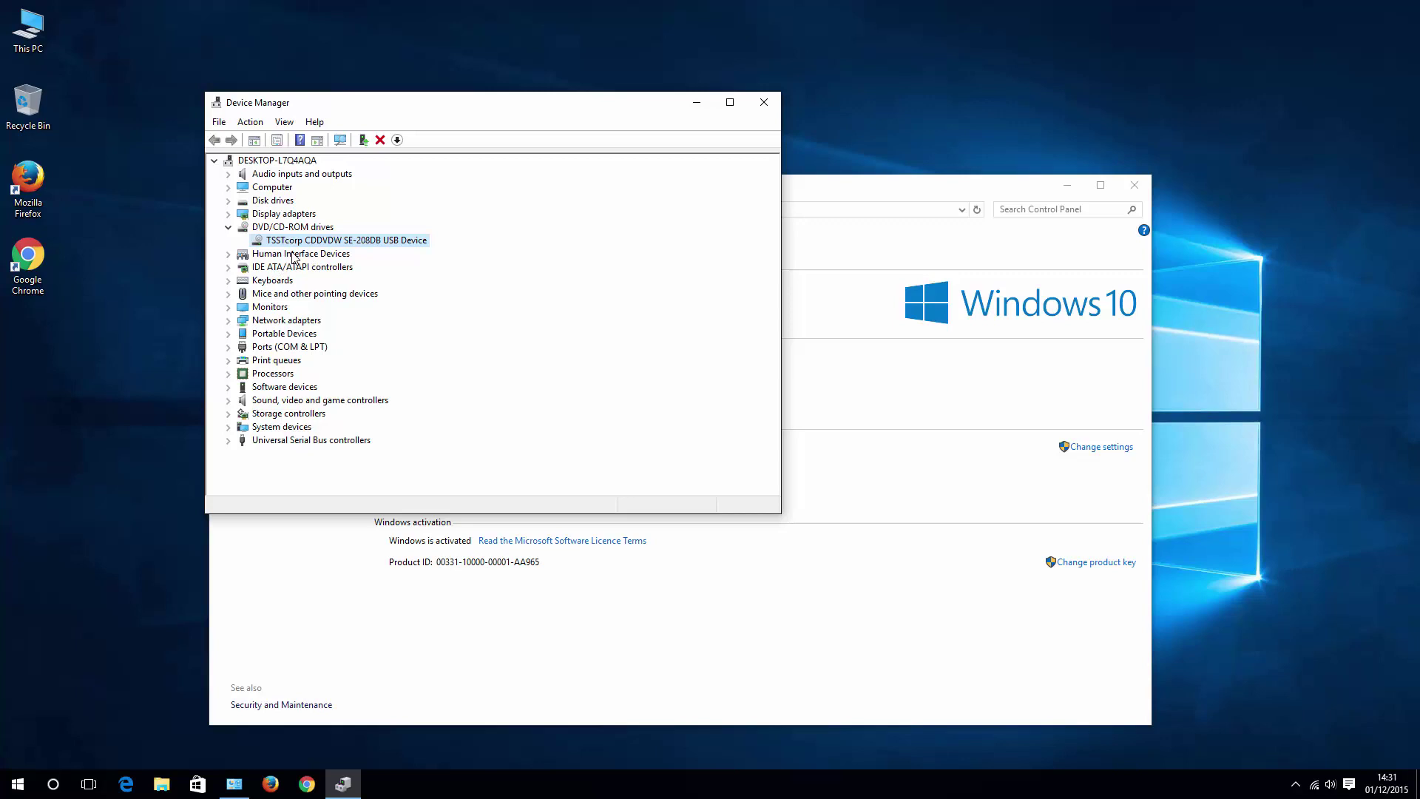
pyautogui.rightClick(318, 246)
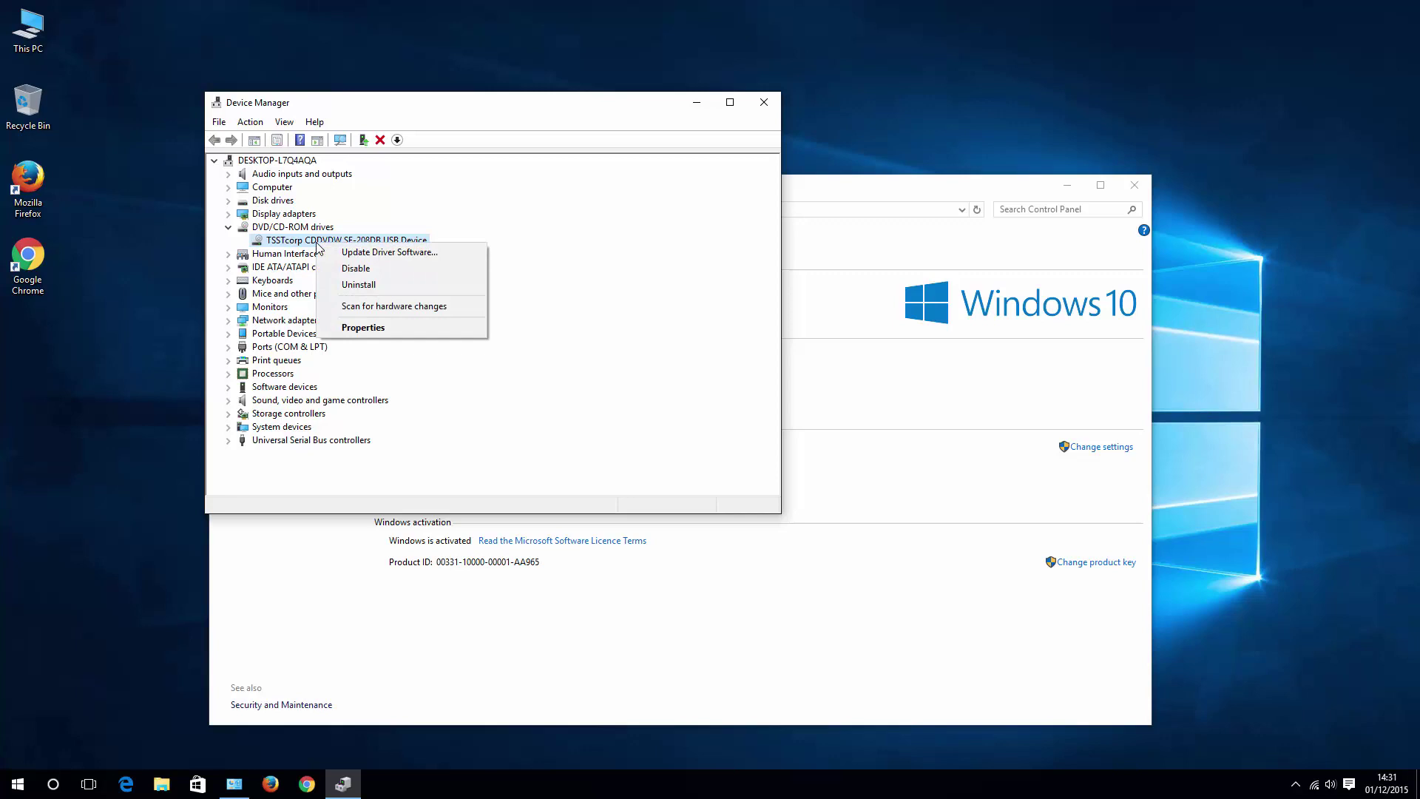
pyautogui.click(427, 258)
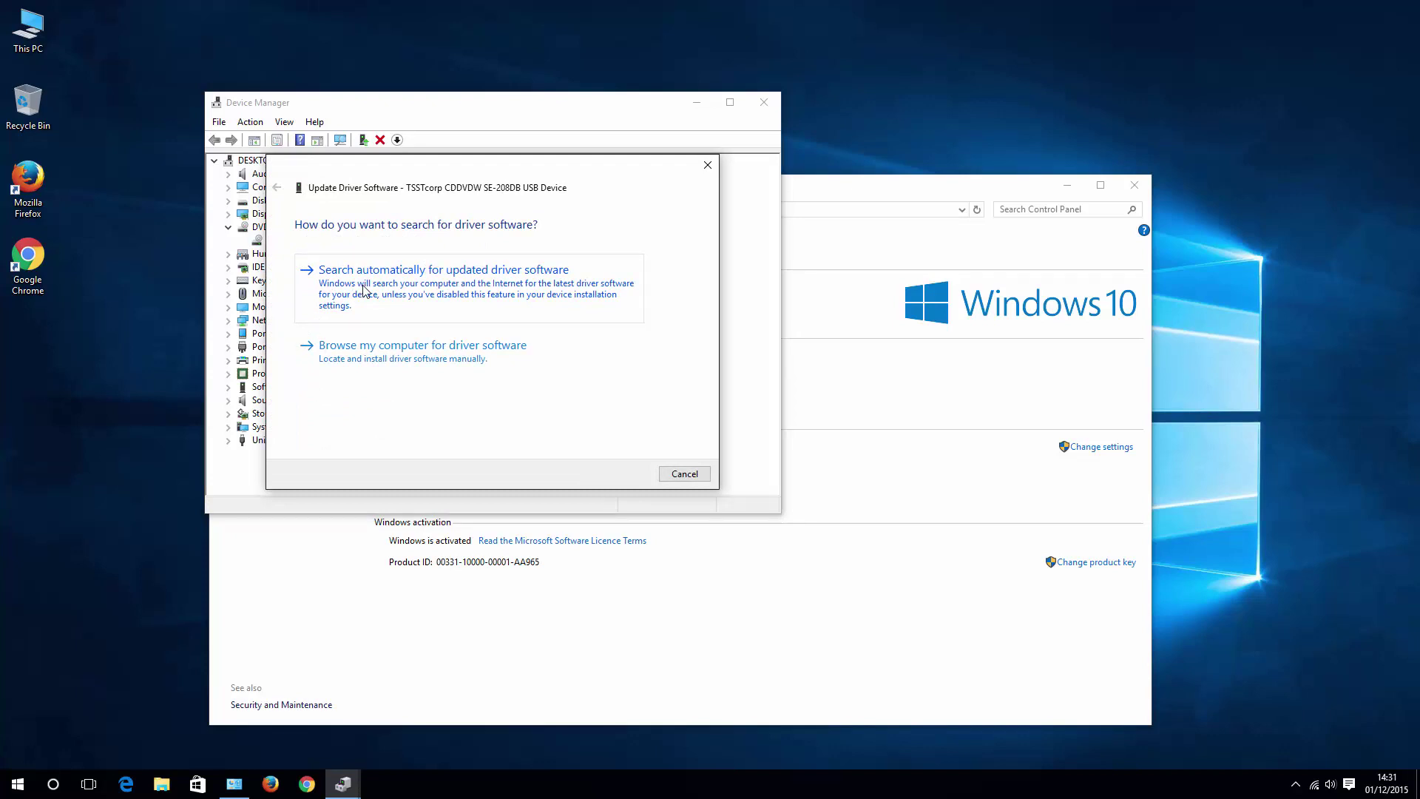
pyautogui.moveTo(377, 166); pyautogui.dragTo(439, 184)
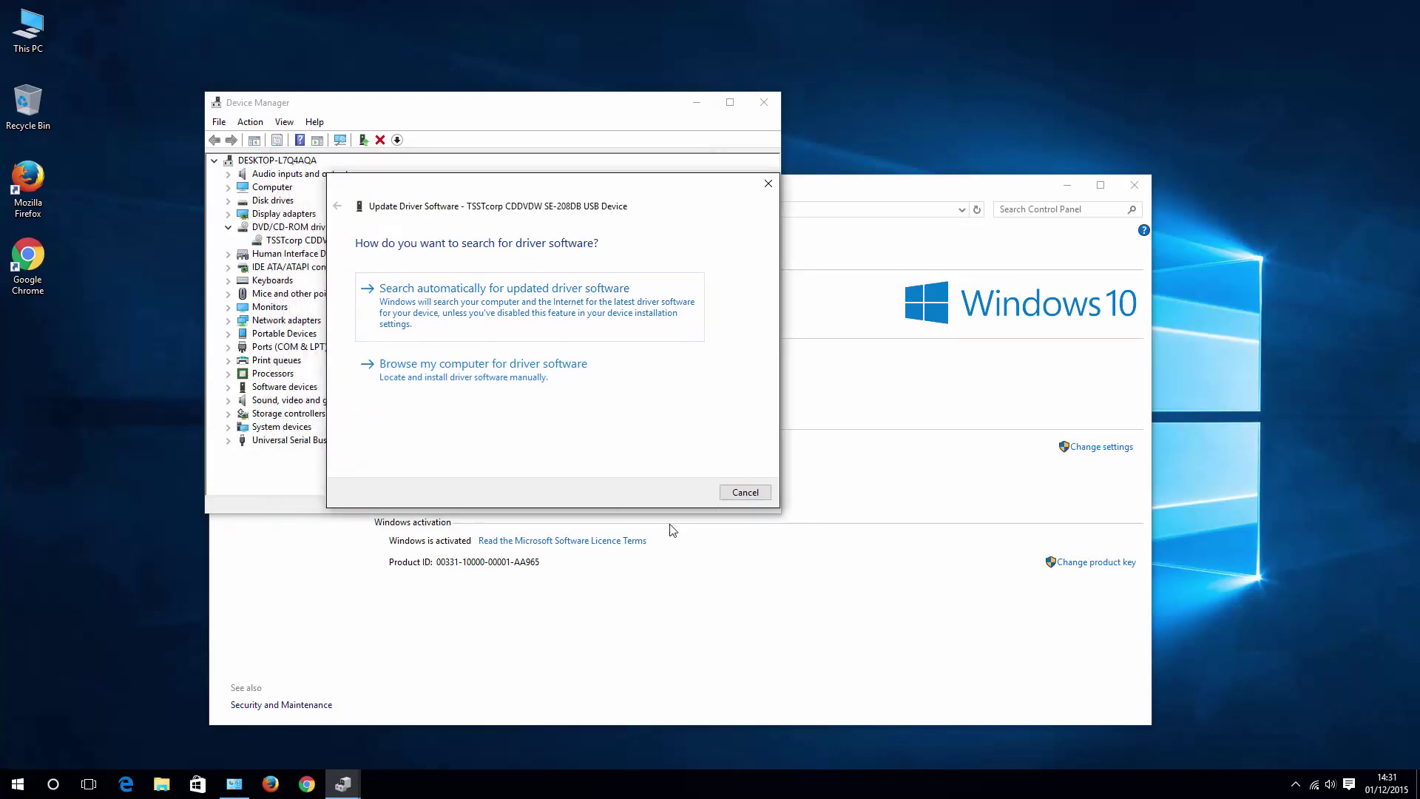
pyautogui.click(768, 493)
pyautogui.rightClick(339, 241)
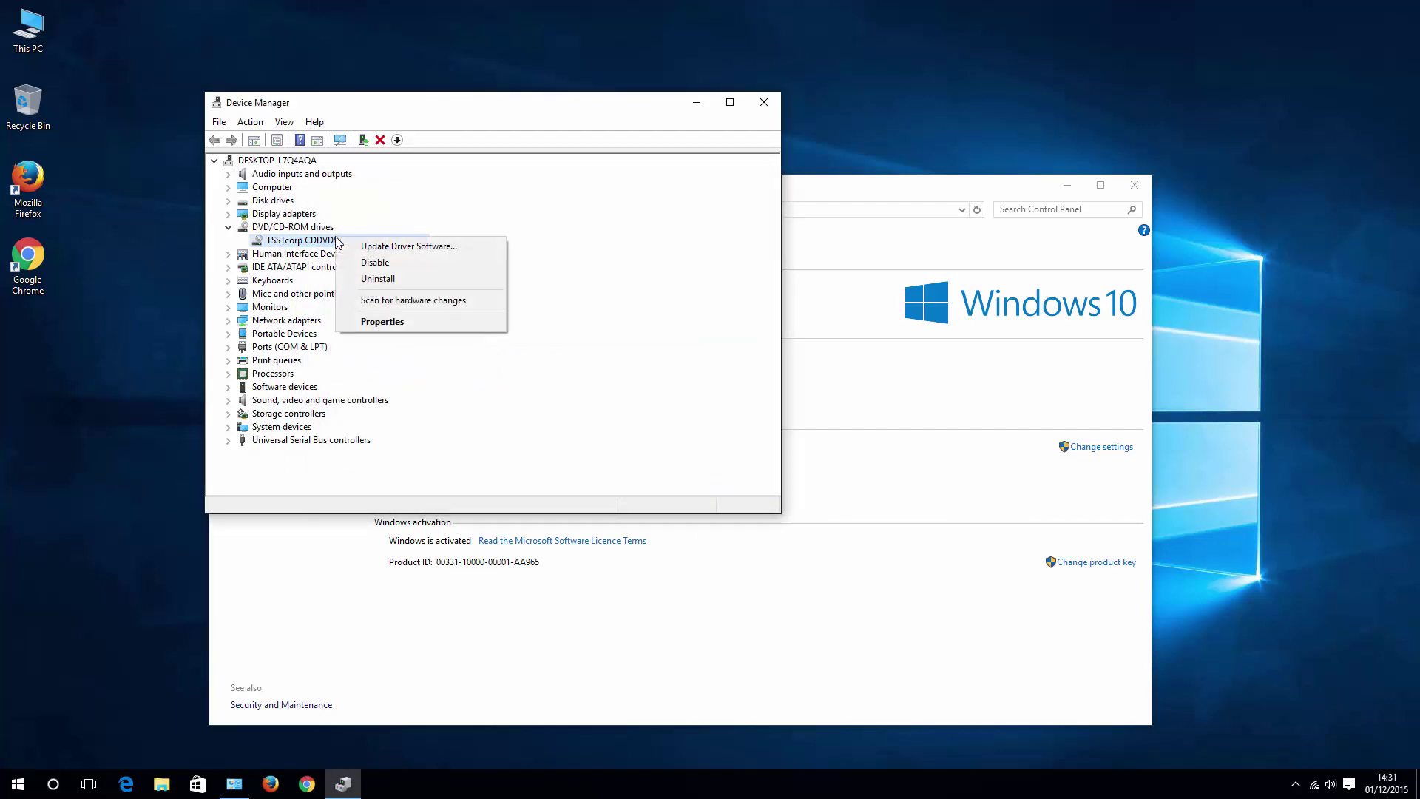
pyautogui.click(373, 322)
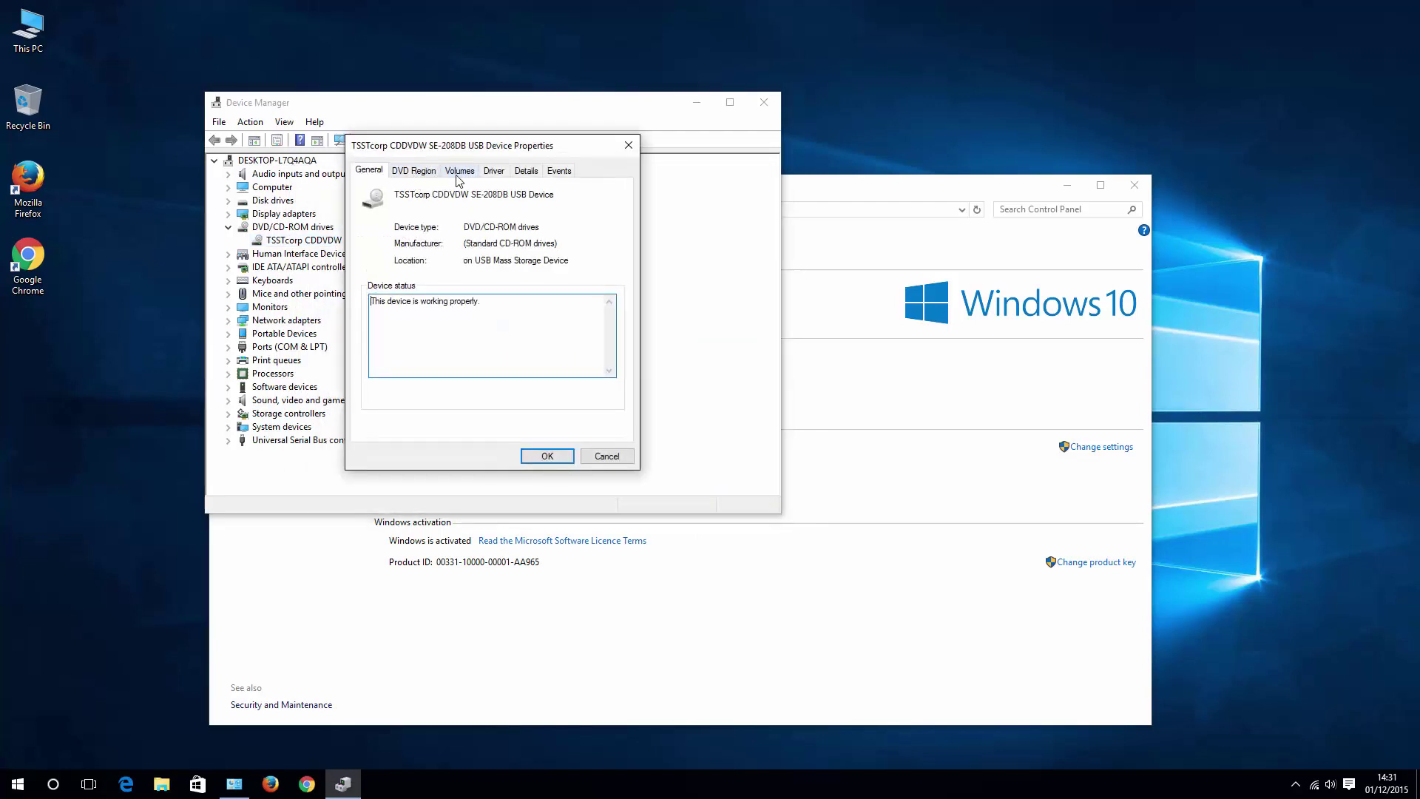
pyautogui.click(493, 171)
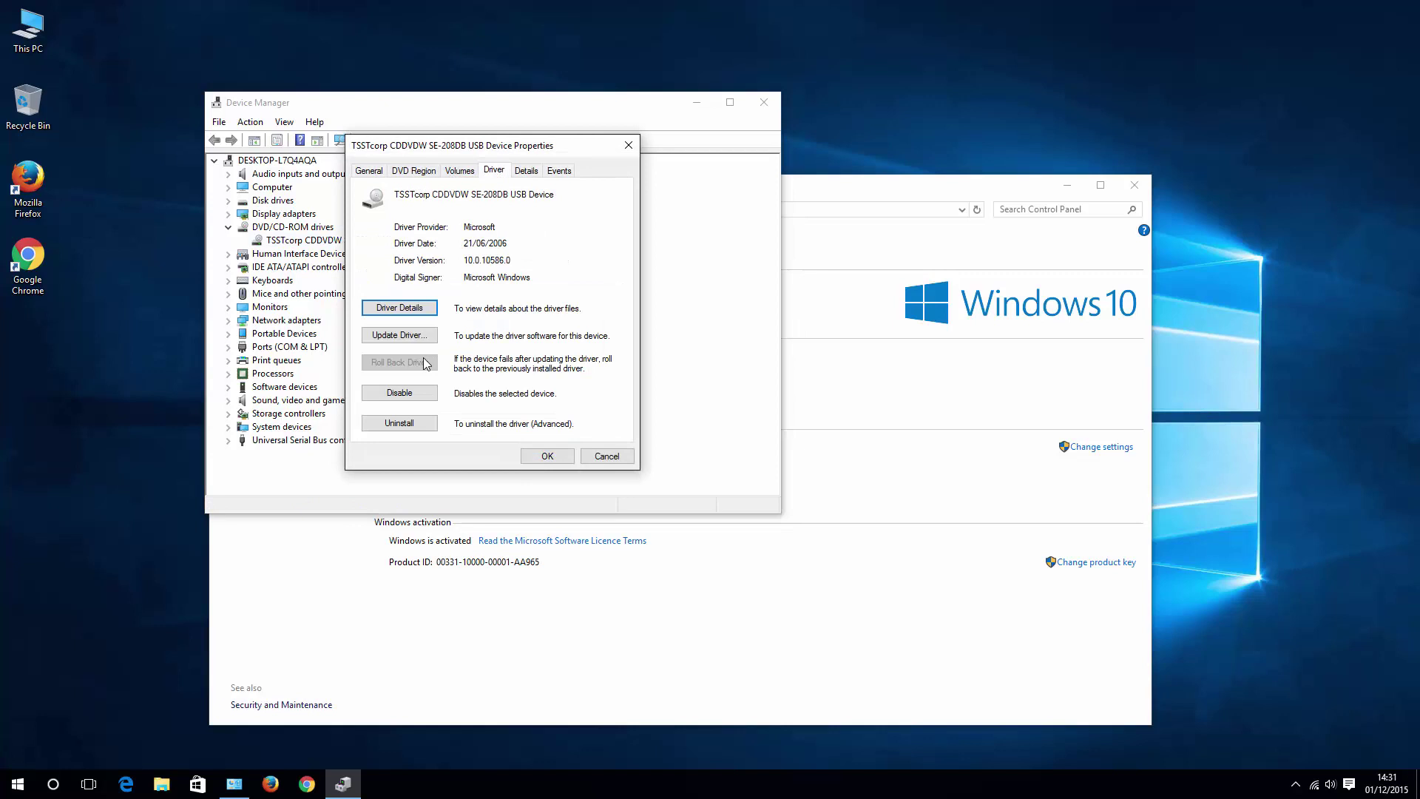
pyautogui.click(404, 340)
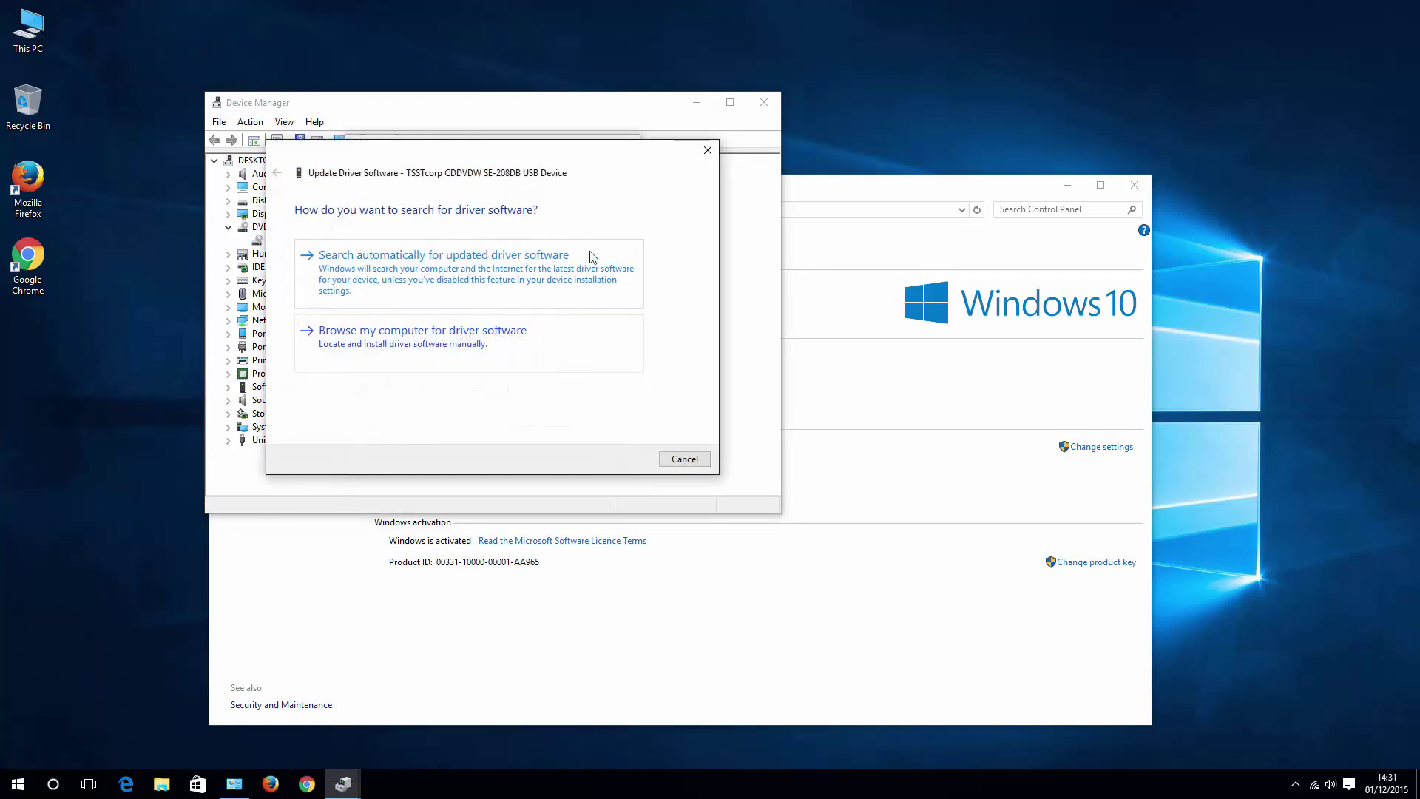
pyautogui.press('Escape')
pyautogui.click(562, 457)
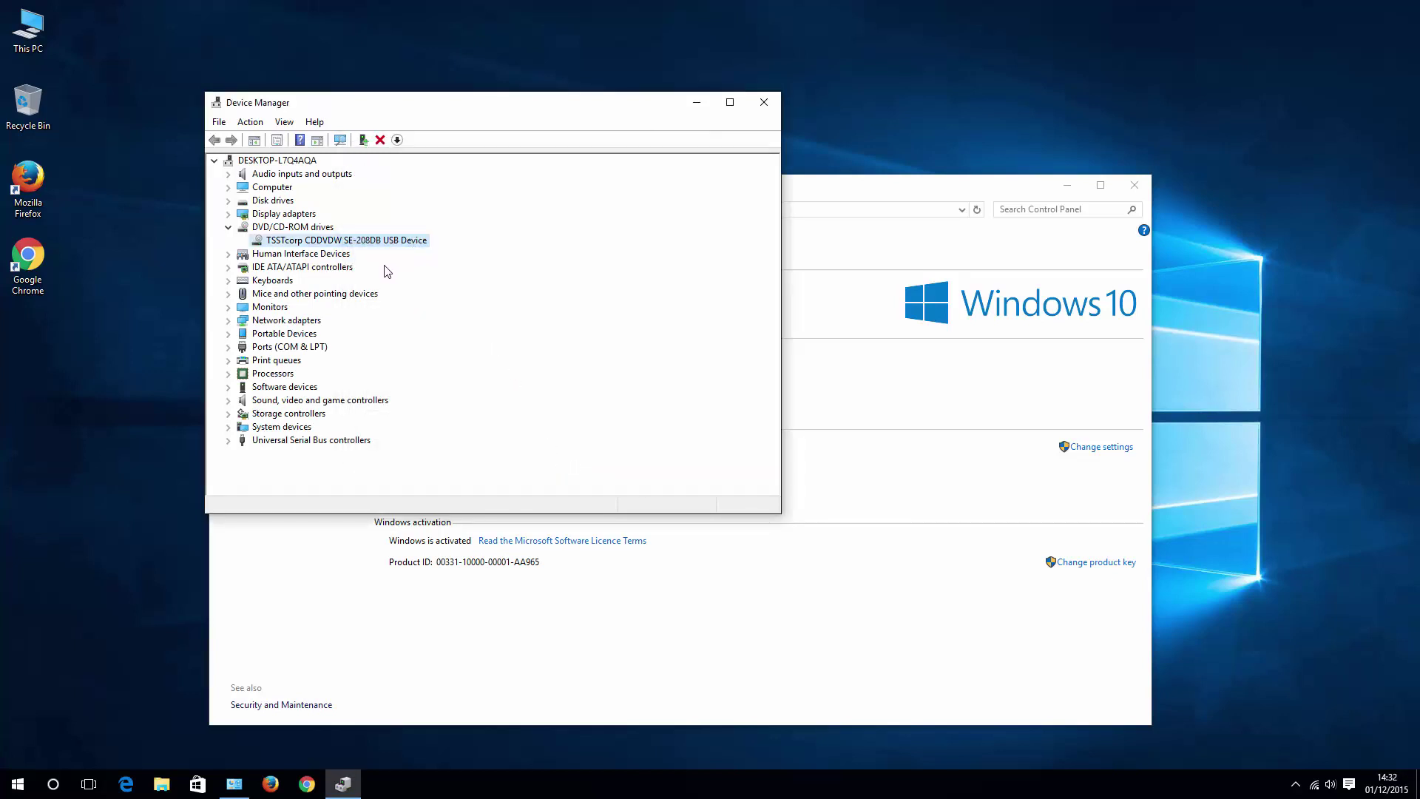
# Collapse the DVD/CD-ROM drives category in Device Manager.
pyautogui.click(227, 228)
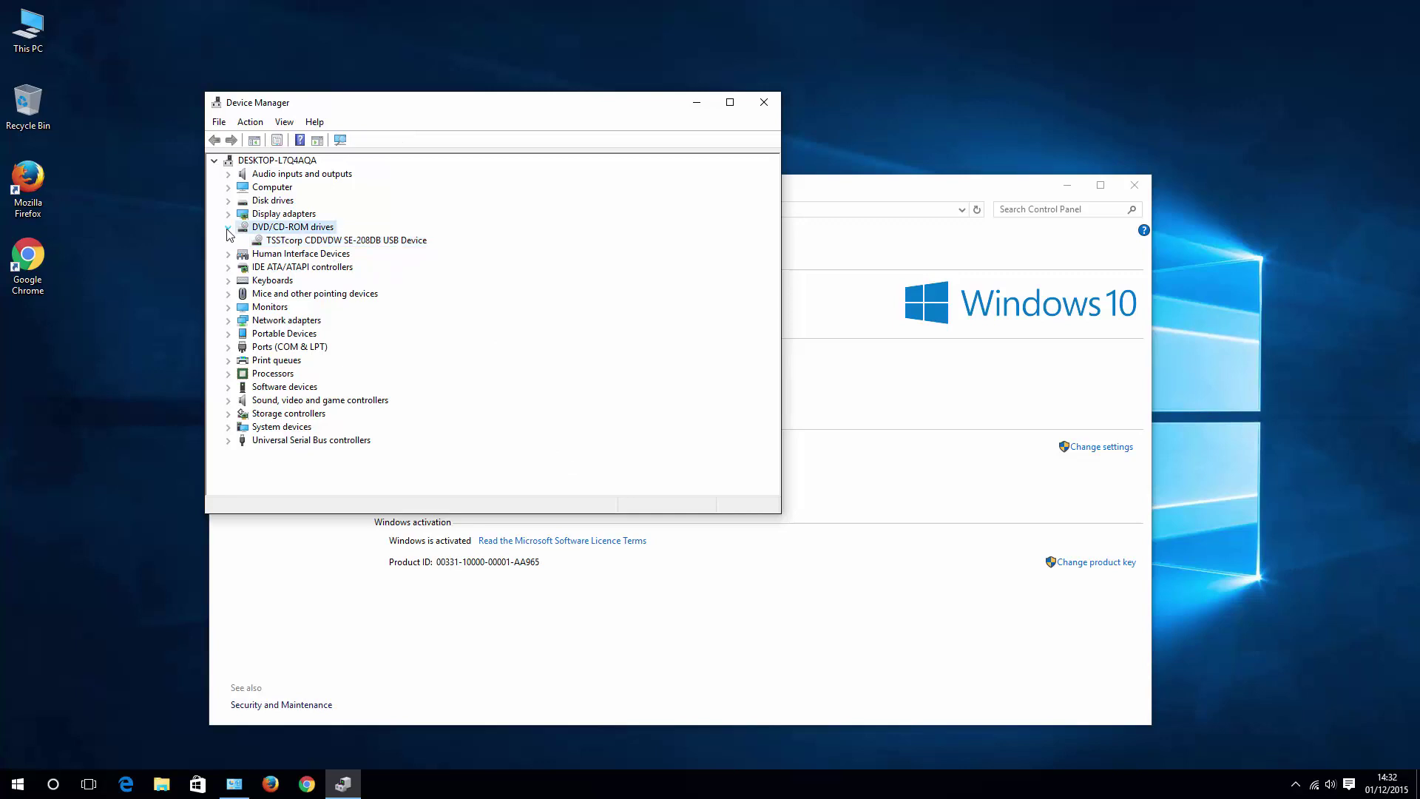
pyautogui.click(227, 229)
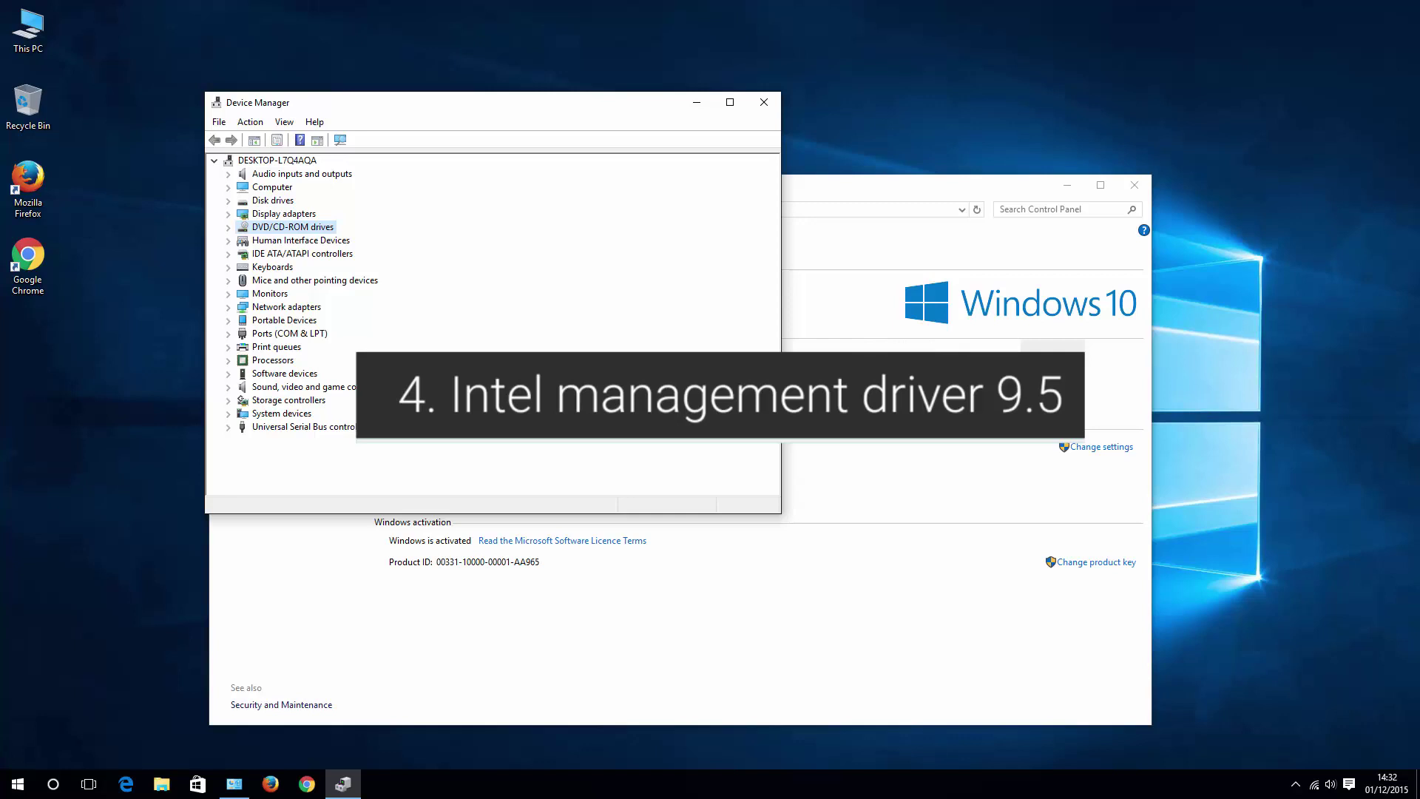
# Expand System devices and review the Intel(R) Management Engine Interface driver, version 11.0.0.1157.
pyautogui.click(229, 415)
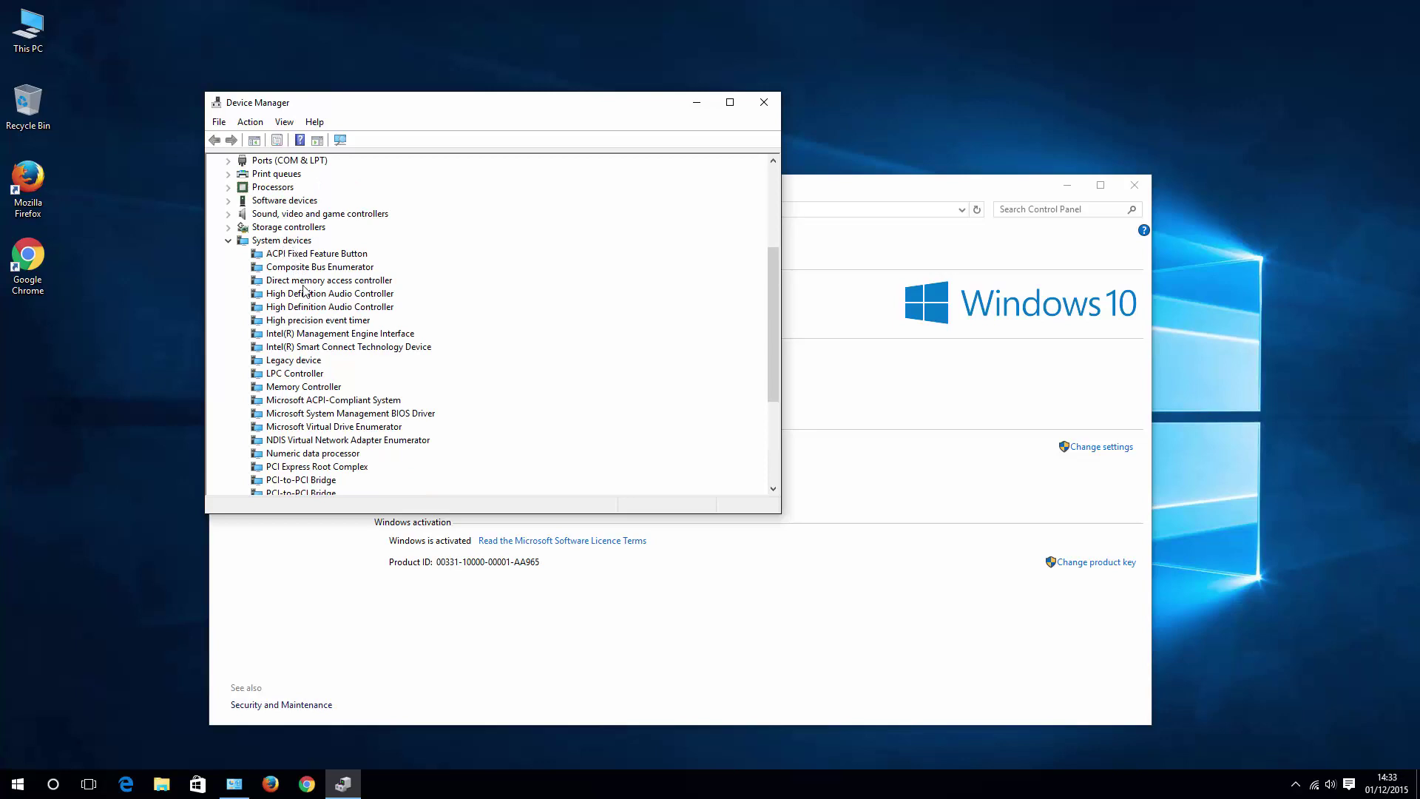
pyautogui.click(342, 334)
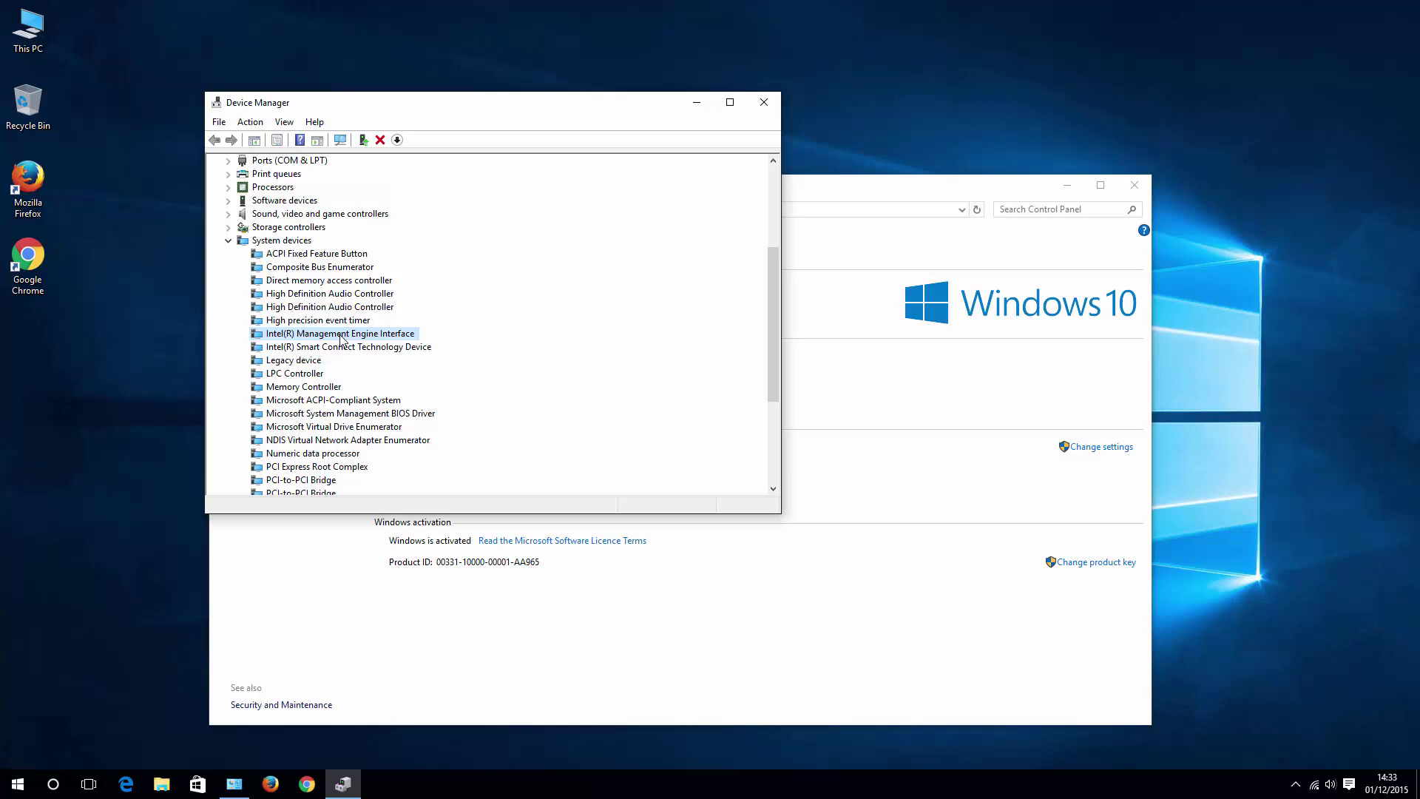
pyautogui.rightClick(342, 337)
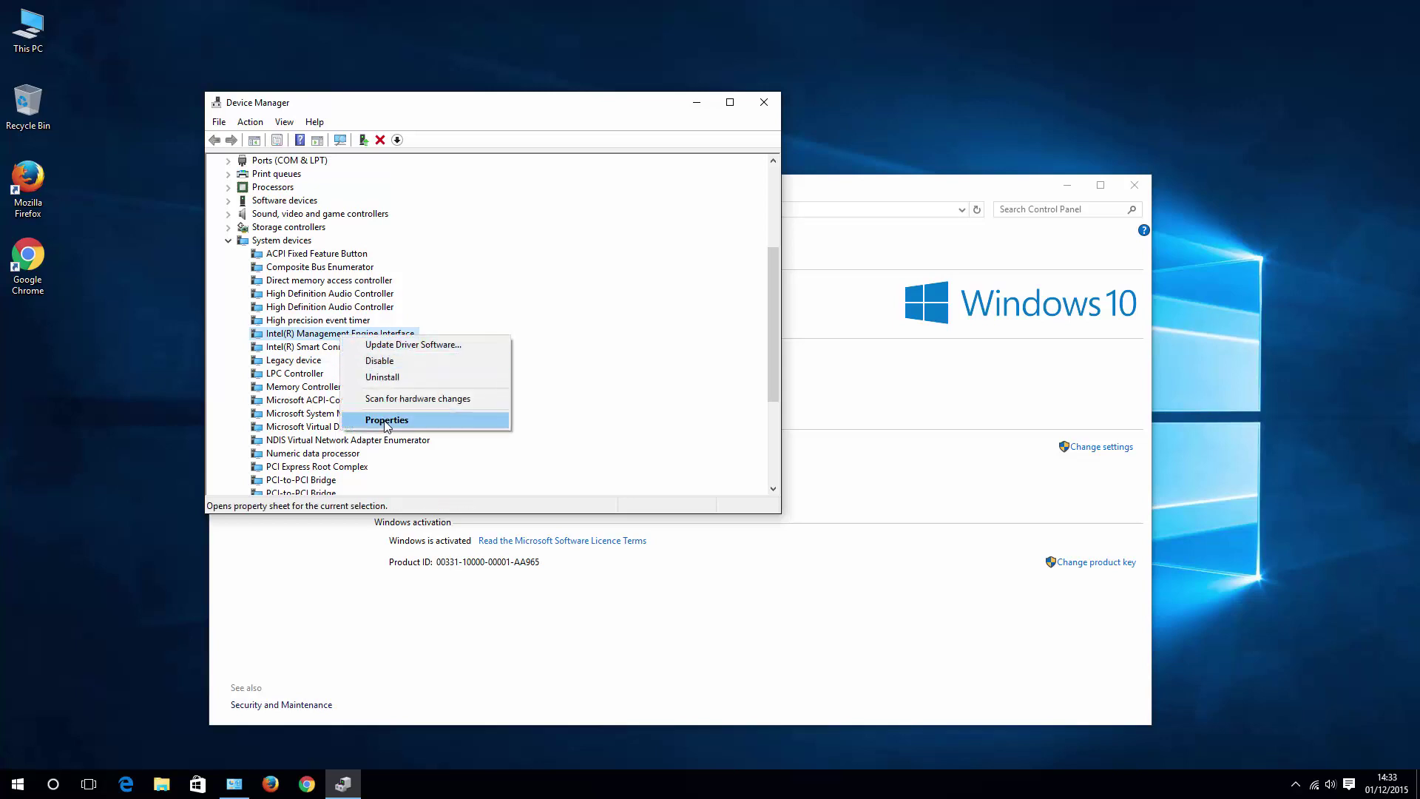
pyautogui.click(384, 422)
pyautogui.click(403, 172)
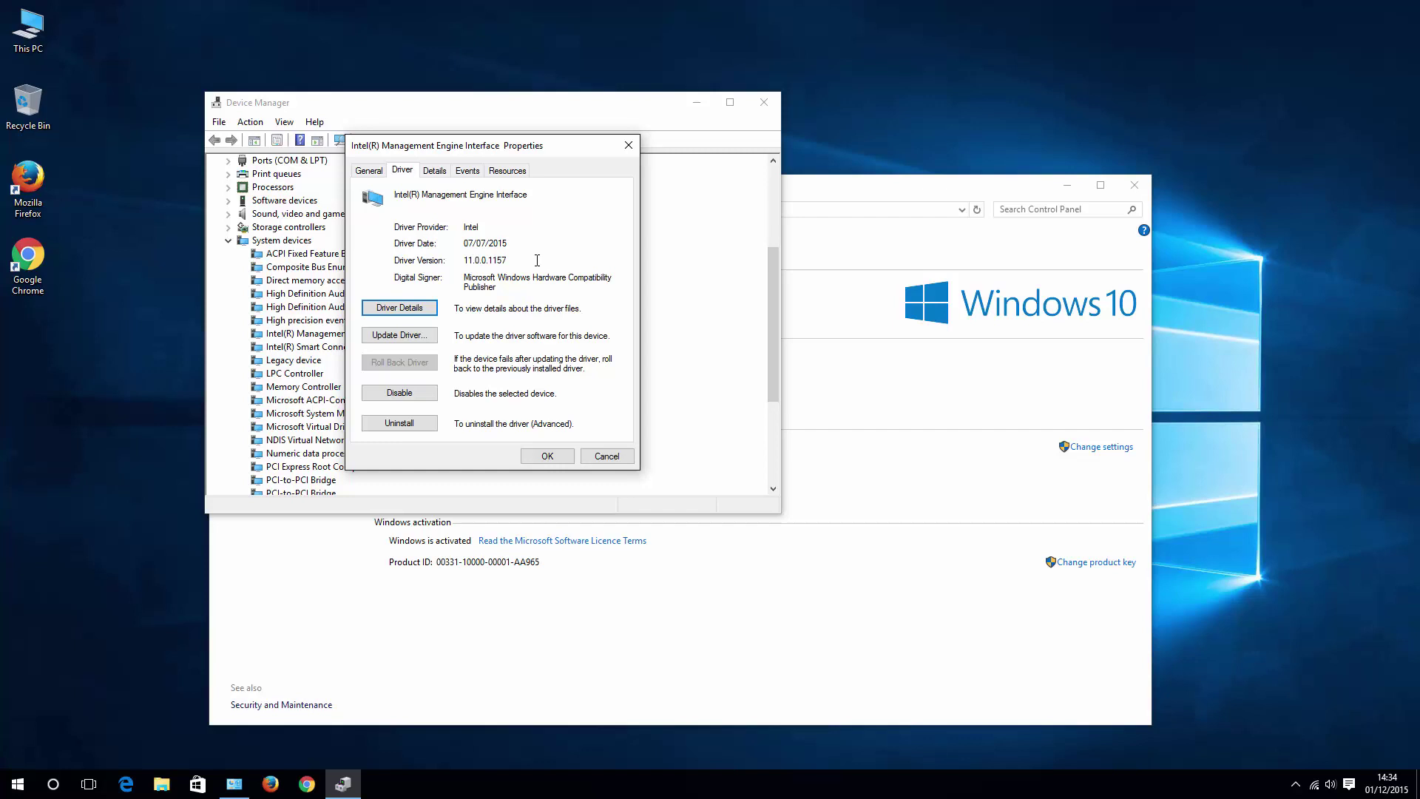
pyautogui.click(548, 456)
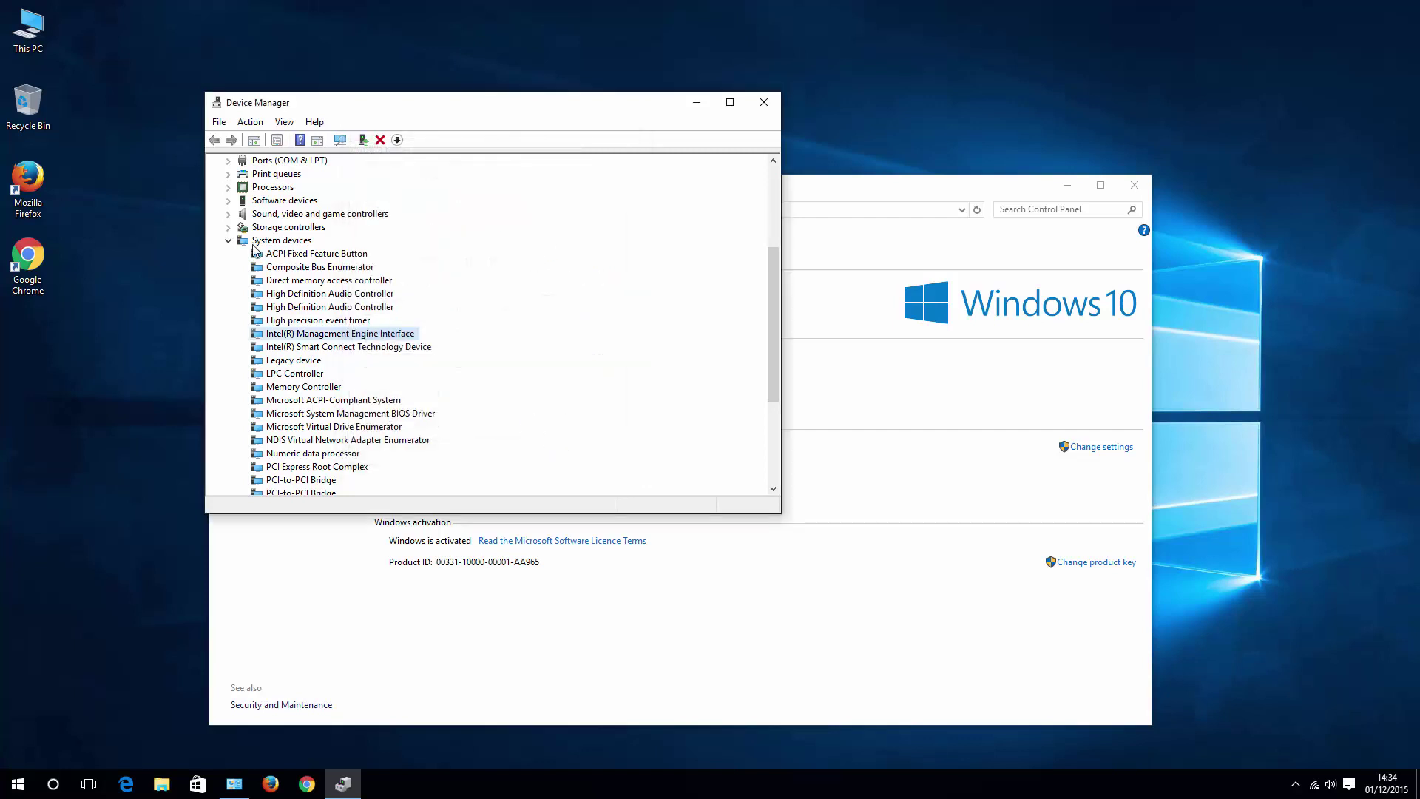
# Close Device Manager and show Balanced plan settings: display off 10 minutes, sleep 30 minutes.
pyautogui.click(228, 241)
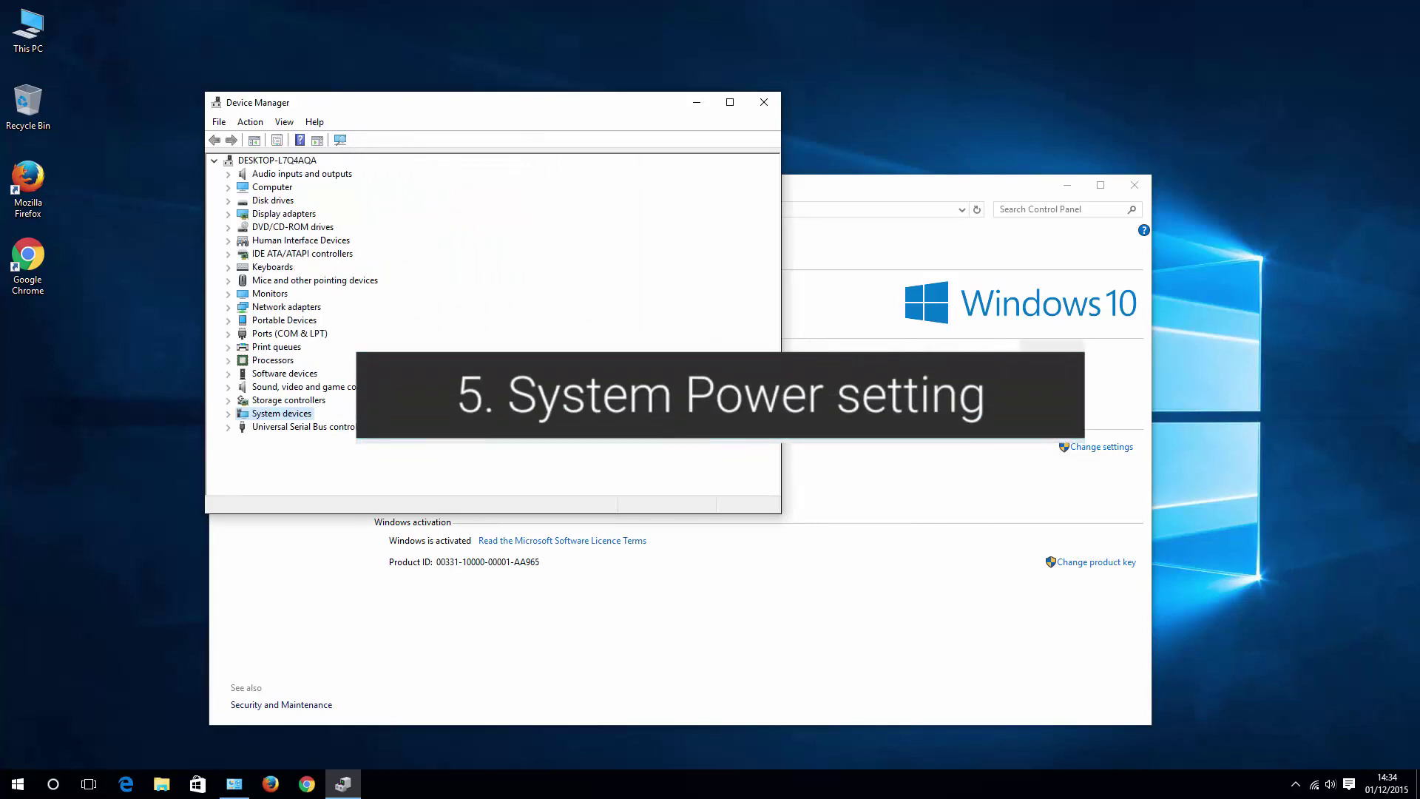
pyautogui.click(763, 102)
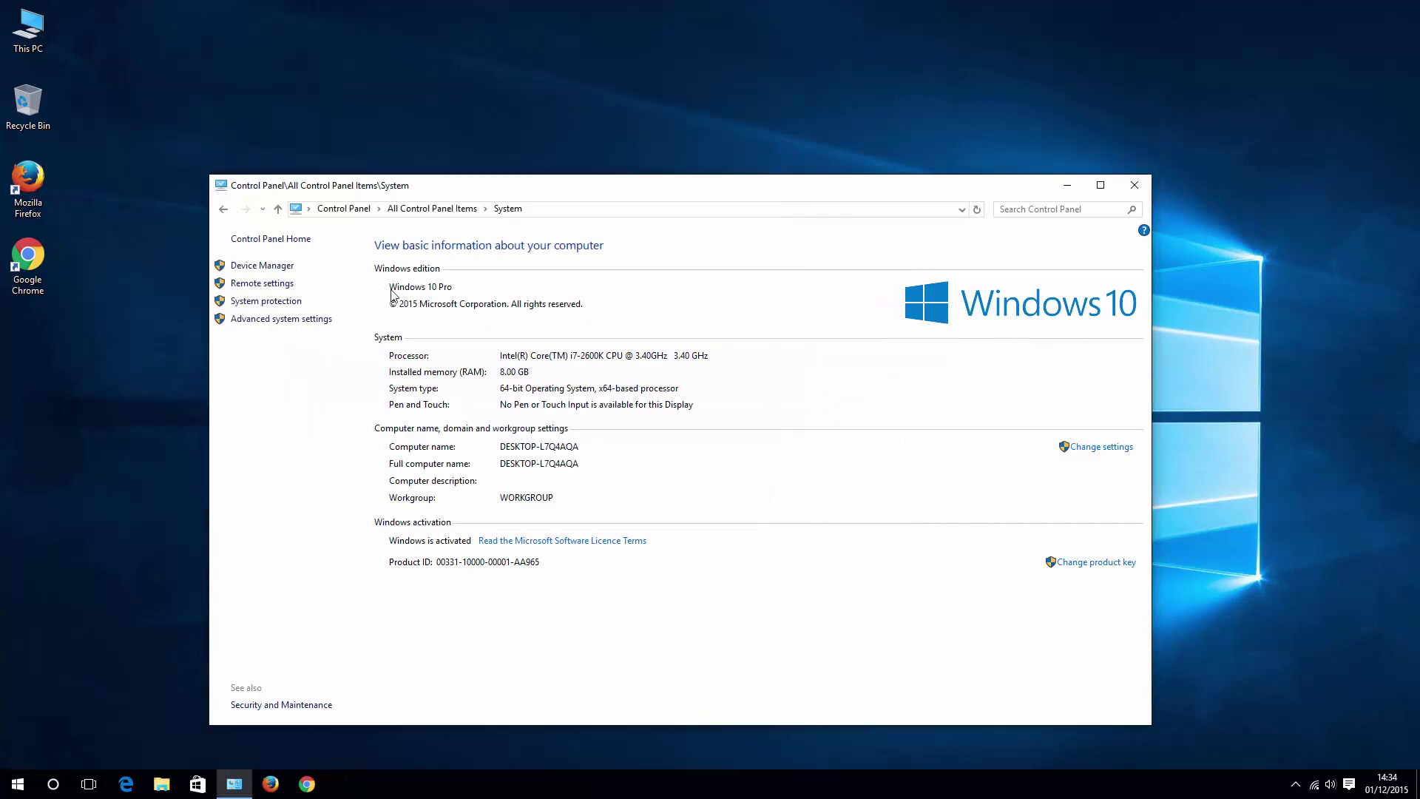
pyautogui.click(223, 210)
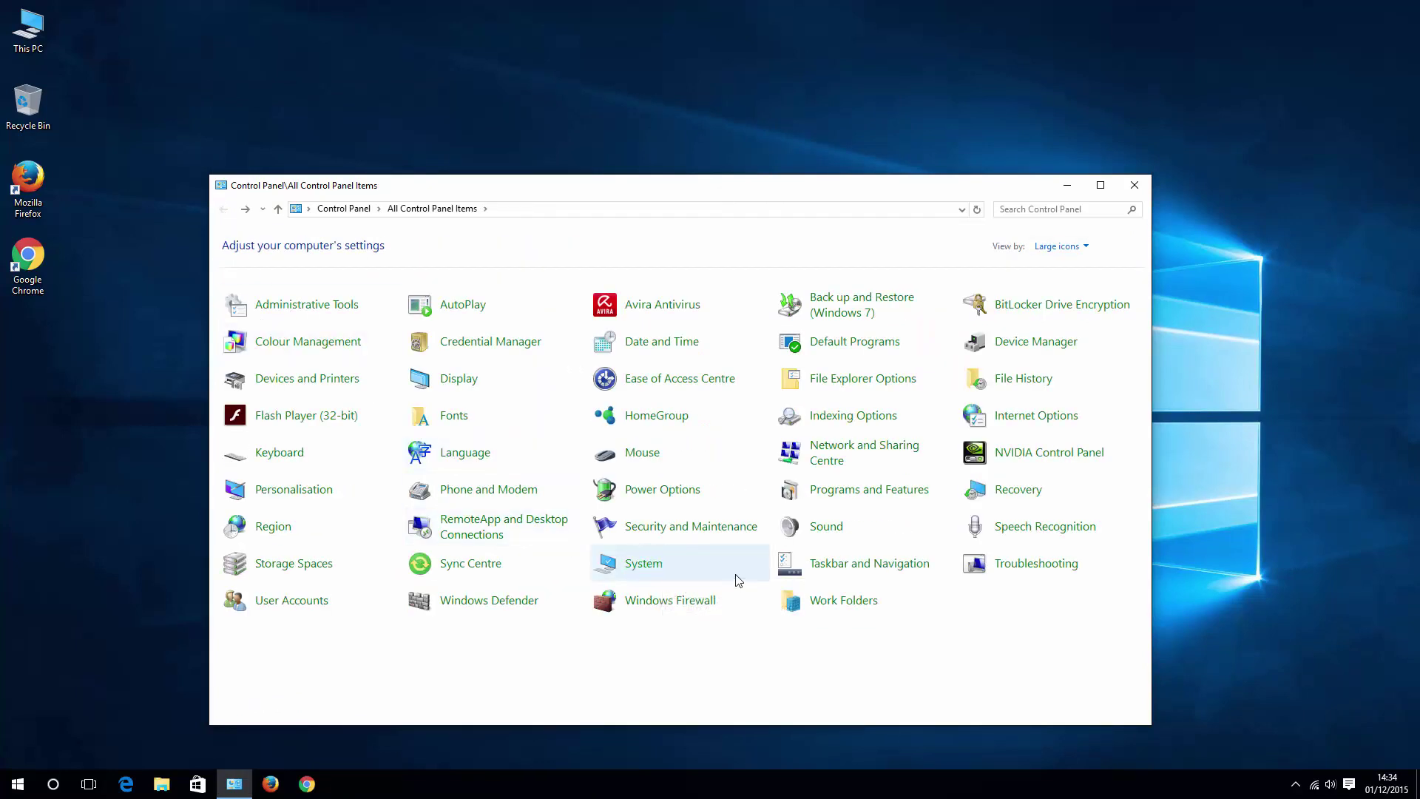
pyautogui.click(663, 499)
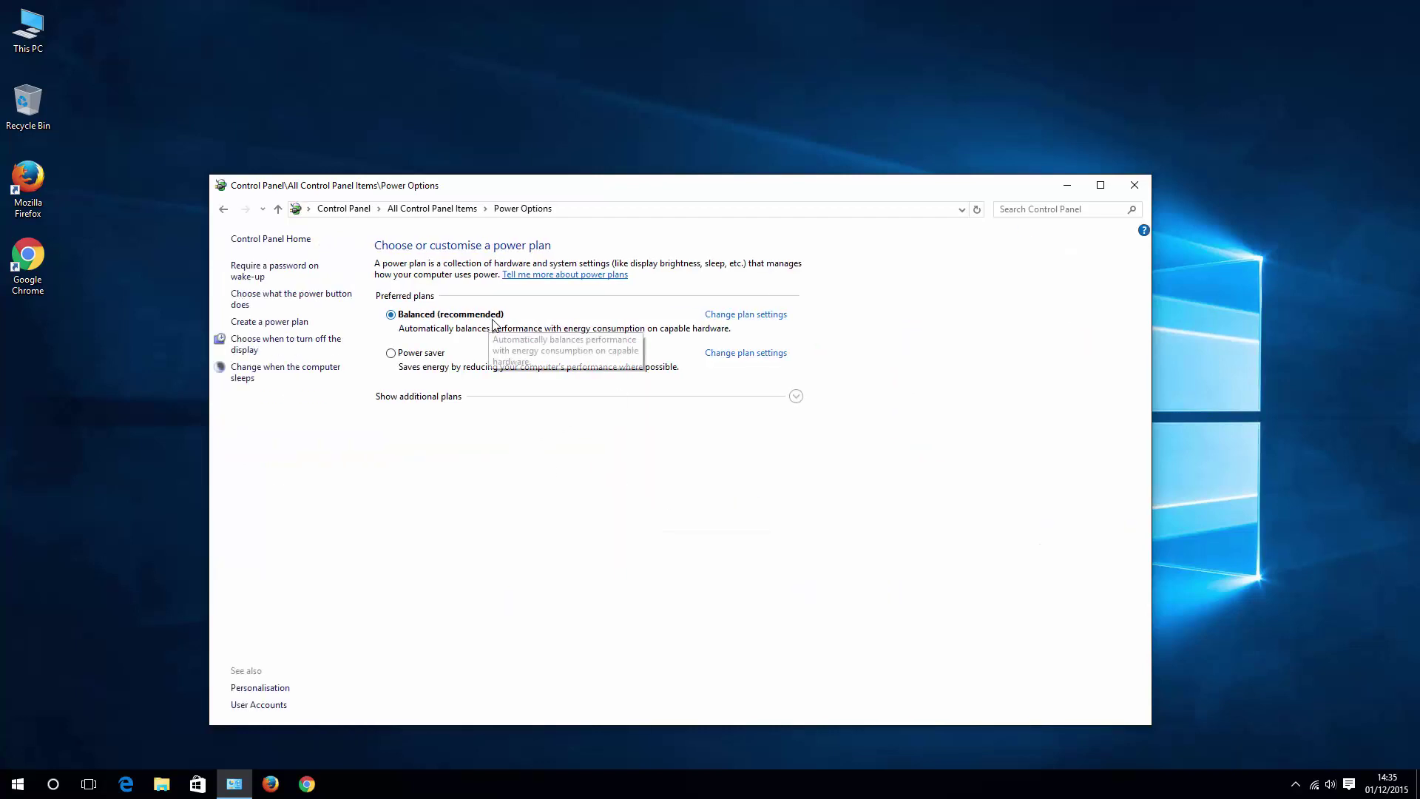
pyautogui.click(756, 320)
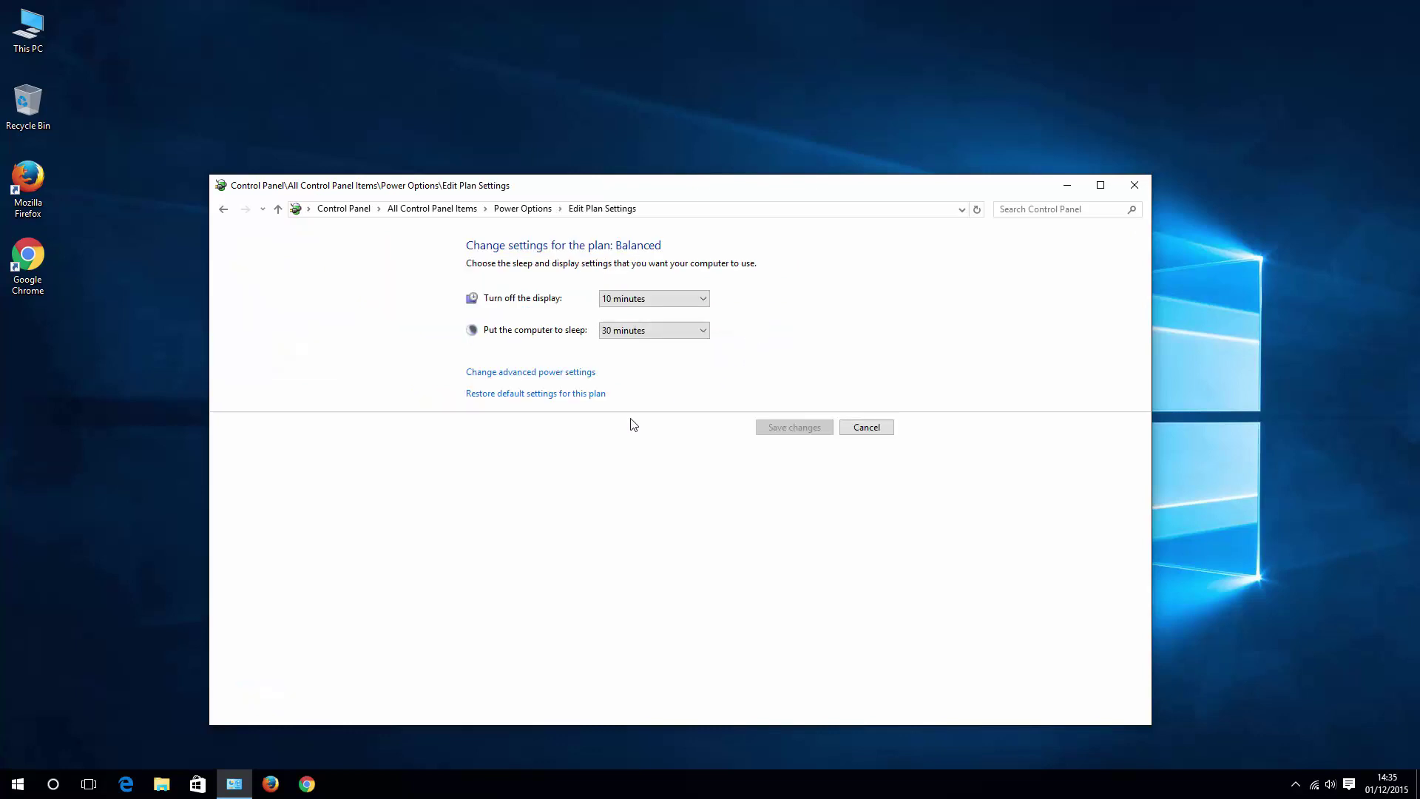
# In advanced power settings, expand Hard disk > Turn off hard disk after.
pyautogui.click(562, 373)
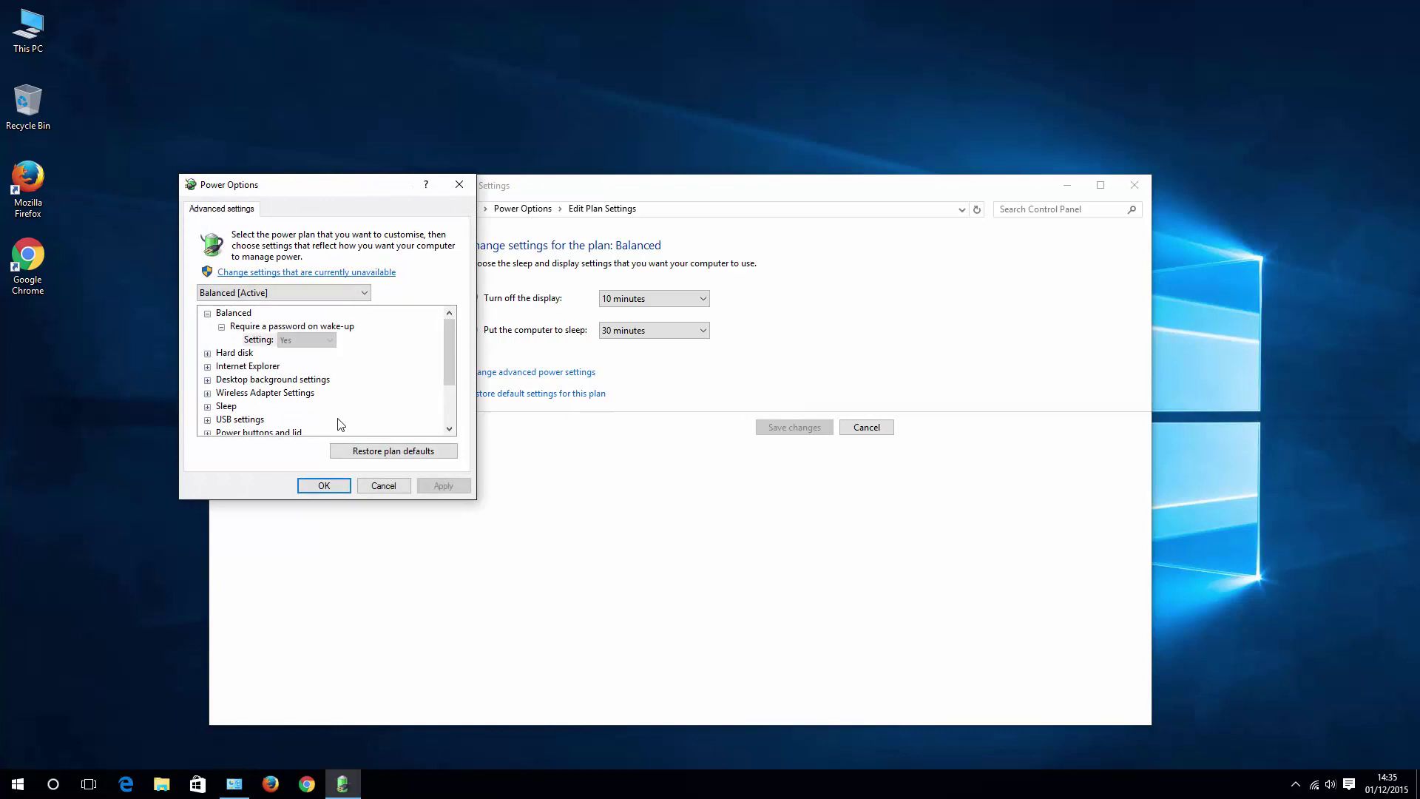
pyautogui.click(231, 355)
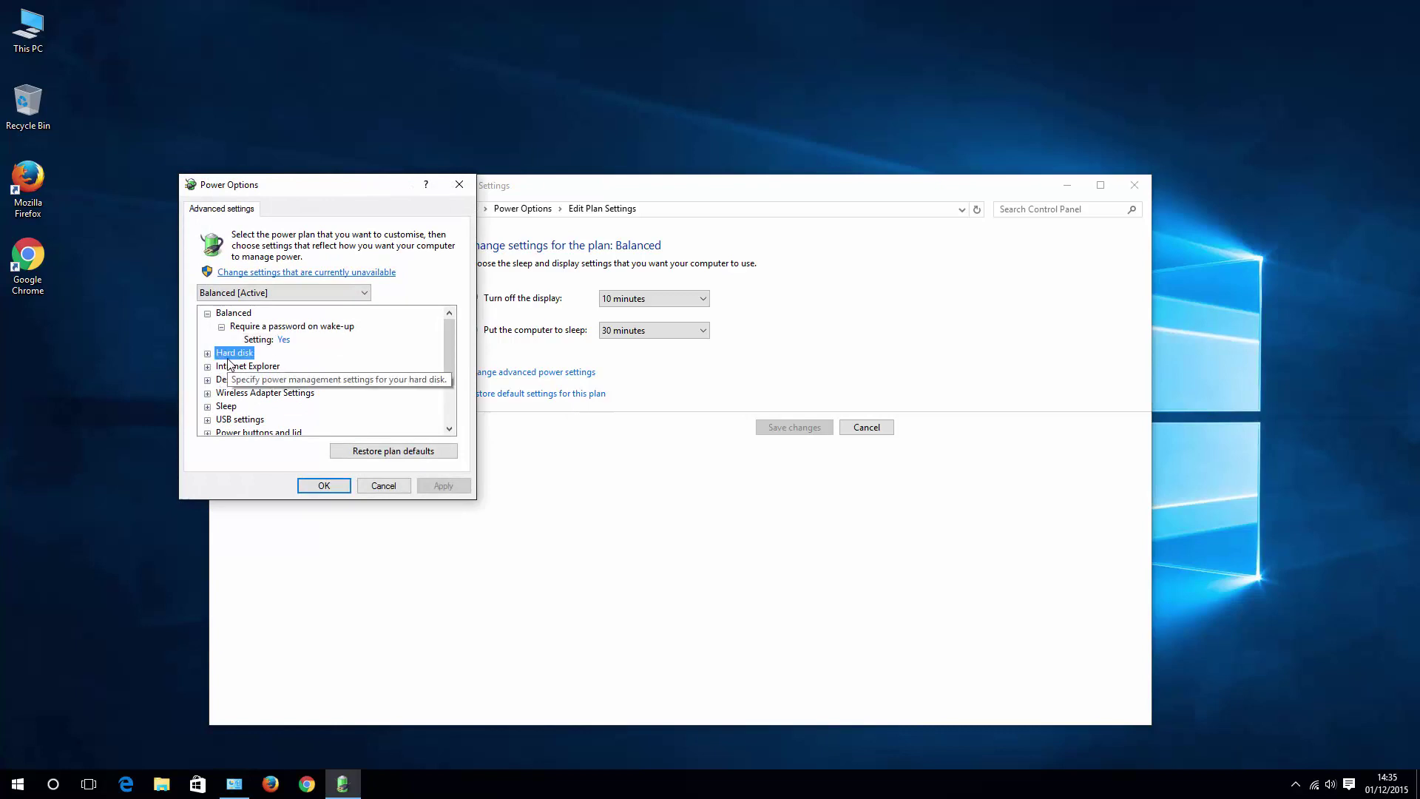
pyautogui.click(208, 353)
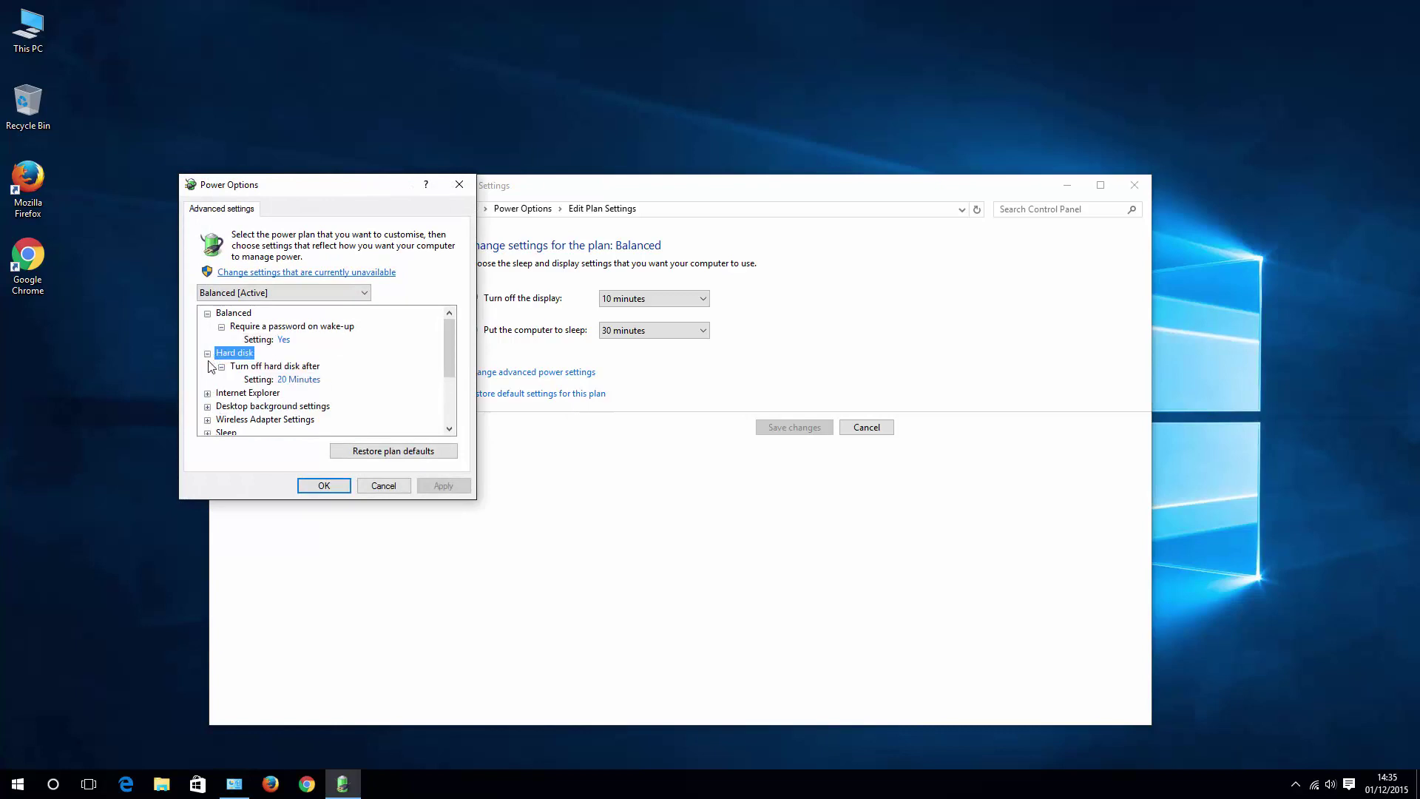
pyautogui.click(268, 380)
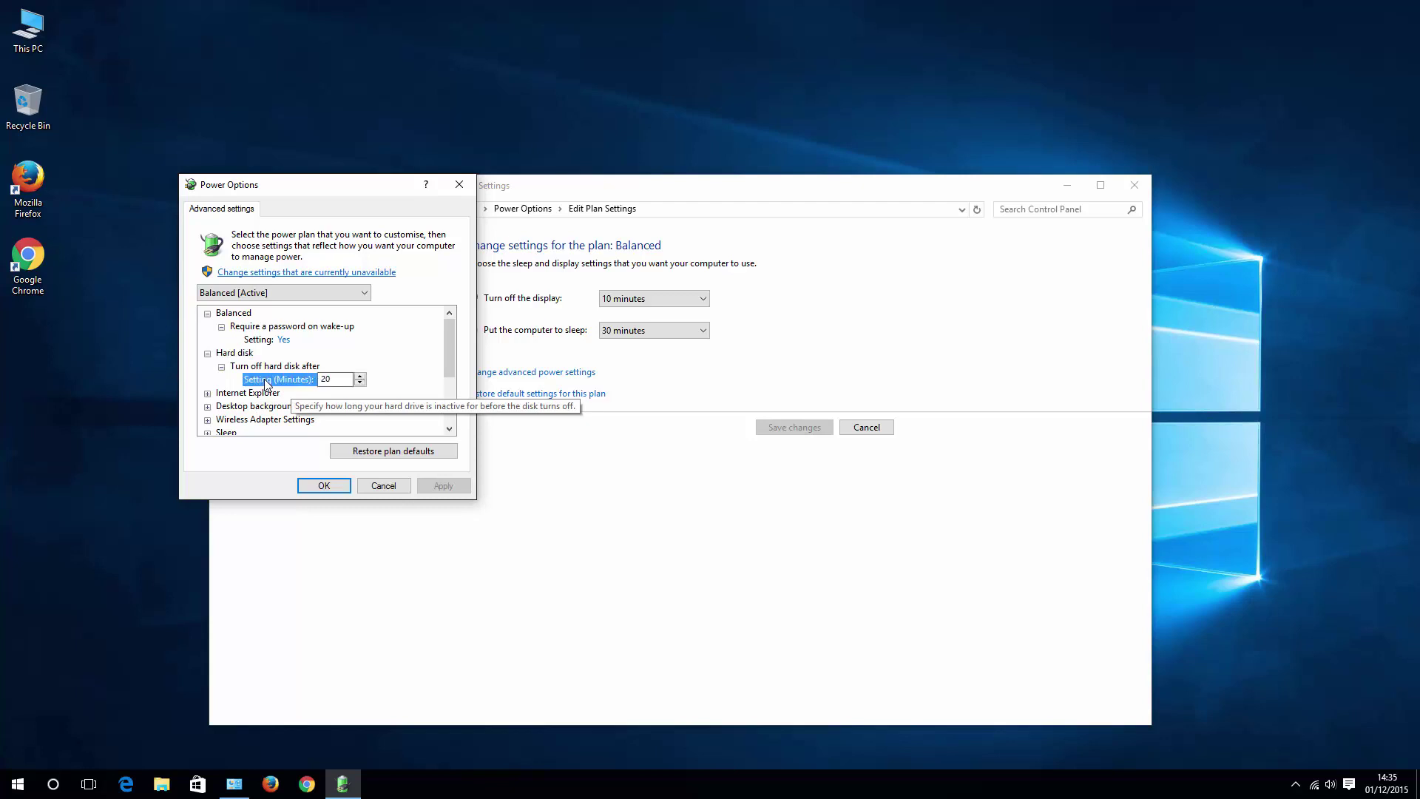
# Set the hard disk turn-off time to 20 minutes and collapse Hard disk.
pyautogui.click(359, 382)
pyautogui.click(359, 382)
pyautogui.click(359, 382)
pyautogui.click(359, 376)
pyautogui.write('3')
pyautogui.press('BackSpace')
pyautogui.write('18')
pyautogui.click(359, 375)
pyautogui.click(358, 382)
pyautogui.click(207, 353)
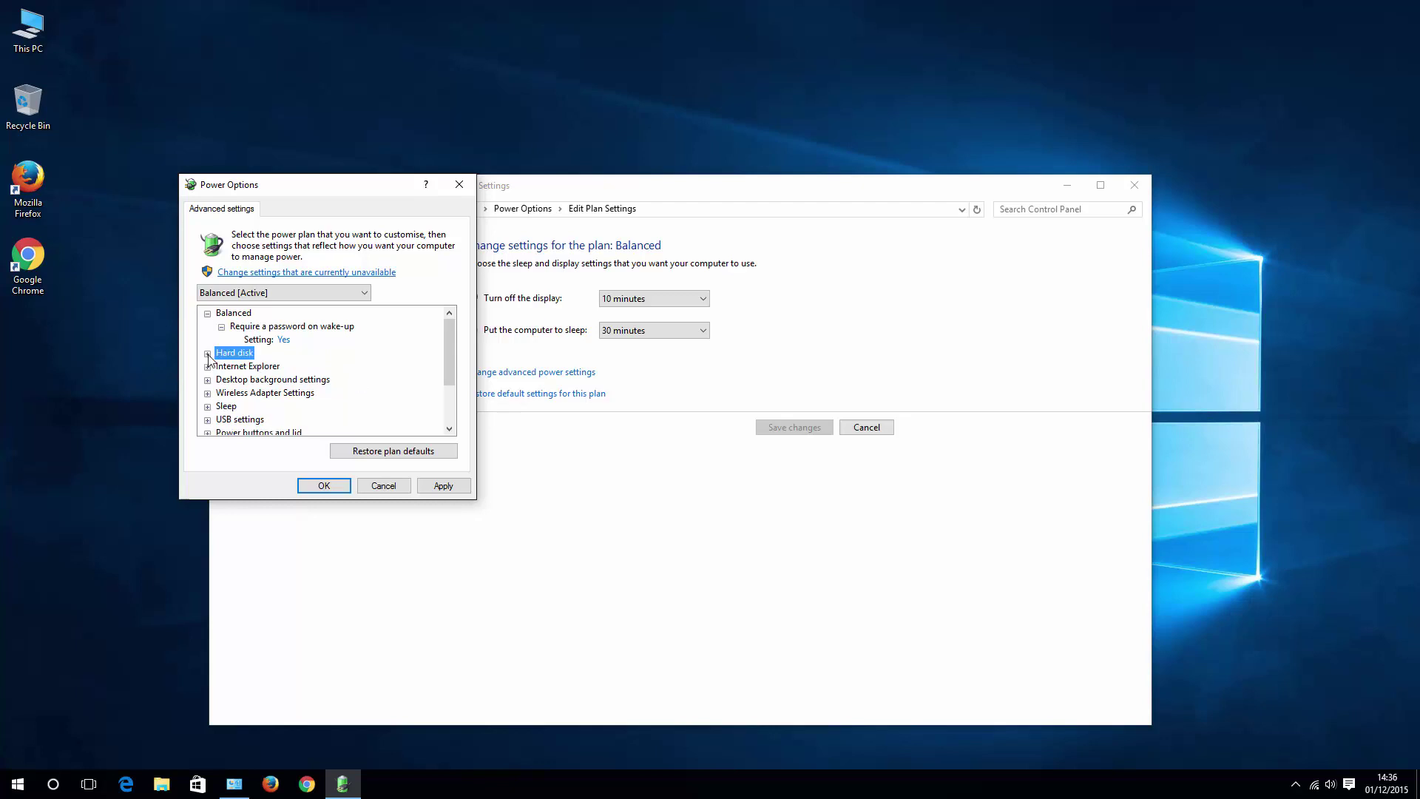
# Set Sleep > Allow hybrid sleep to Off for Balanced, apply it and close the dialog.
pyautogui.scroll(-1, 221, 381)
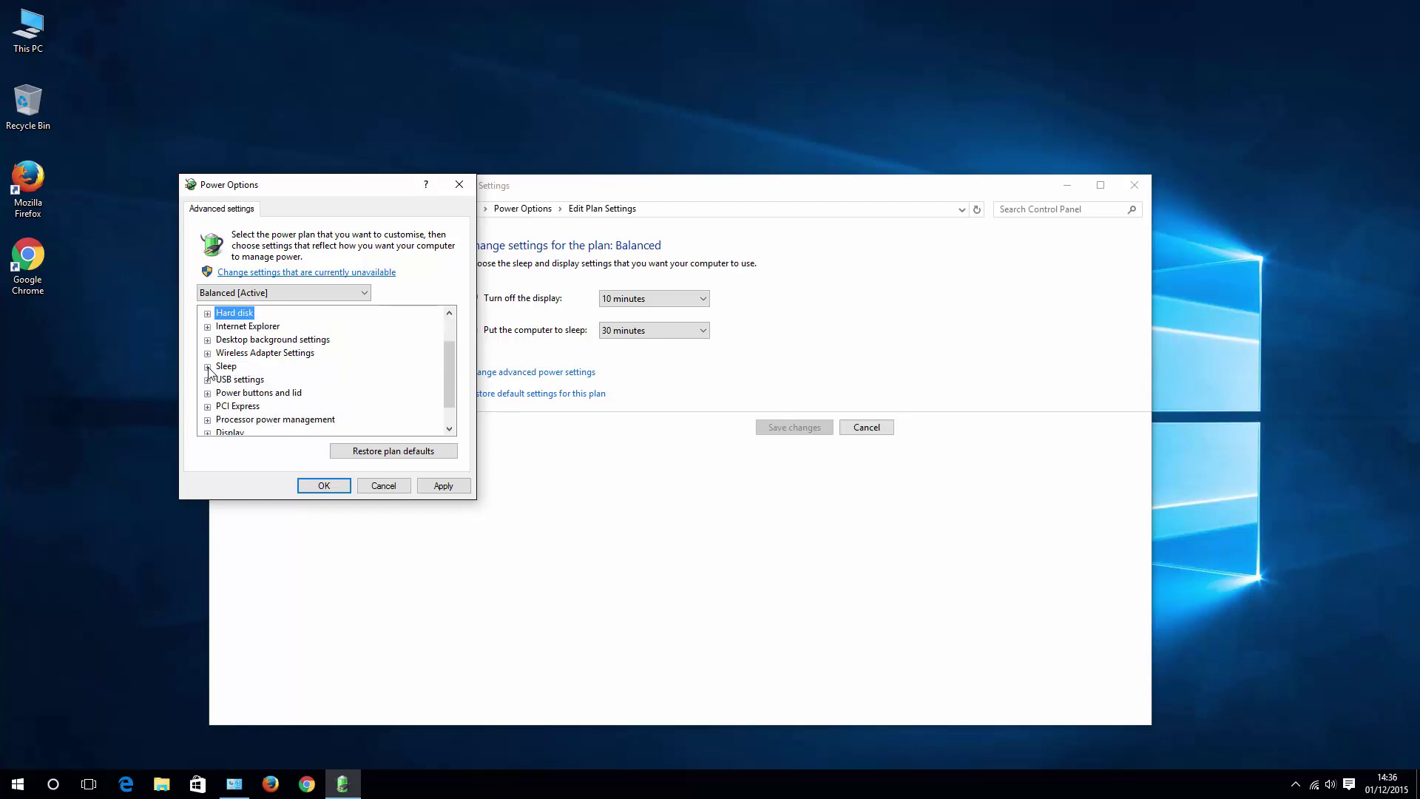
pyautogui.click(207, 367)
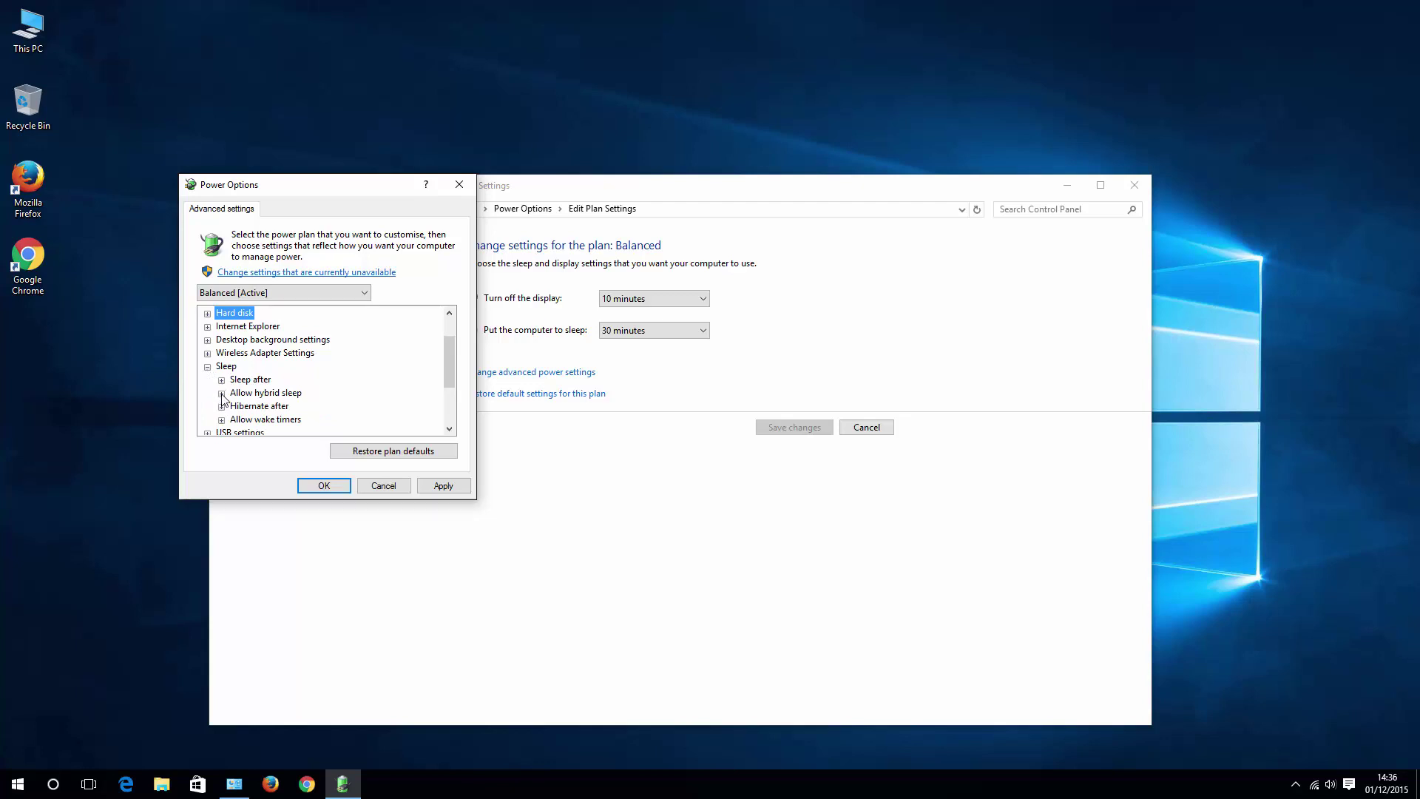
pyautogui.click(222, 393)
pyautogui.click(289, 408)
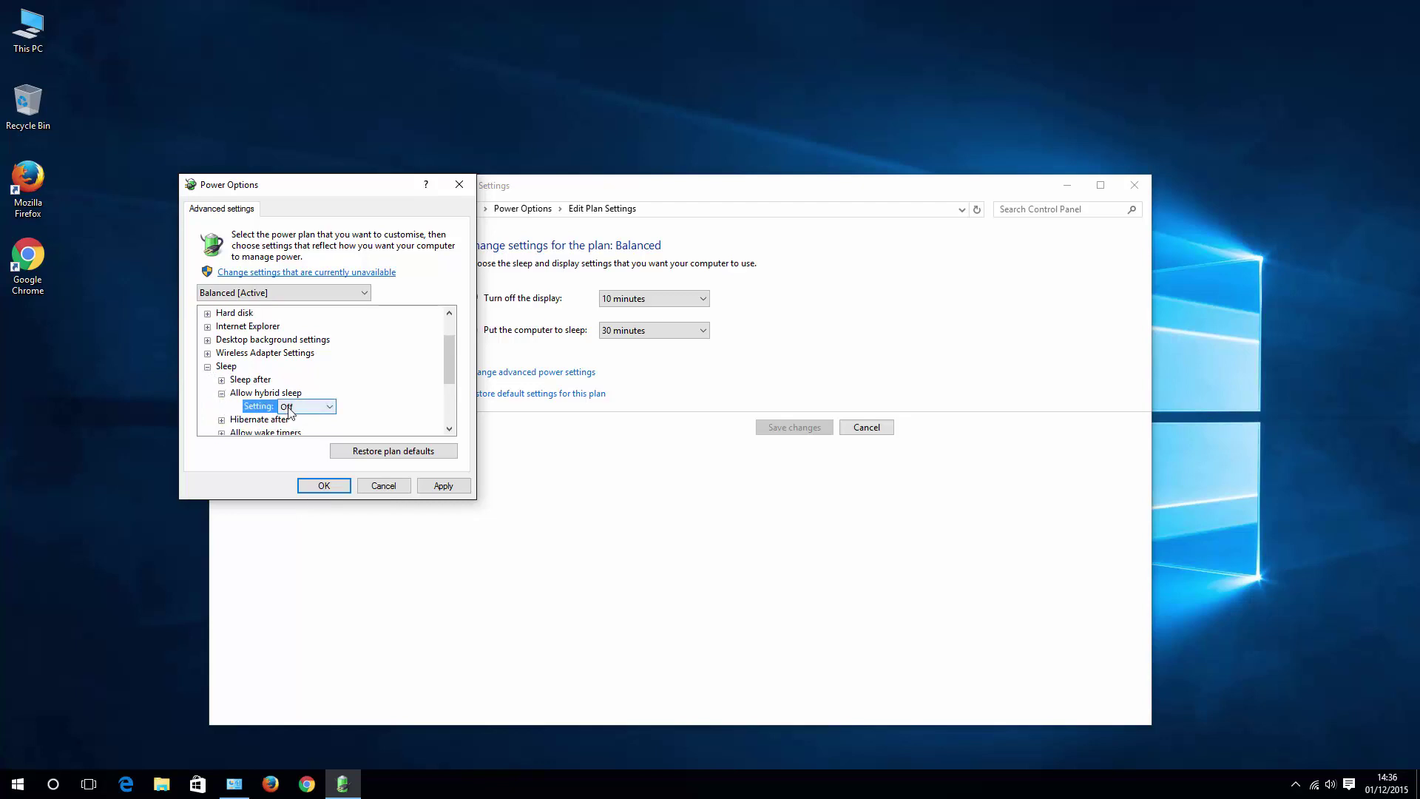
pyautogui.click(442, 486)
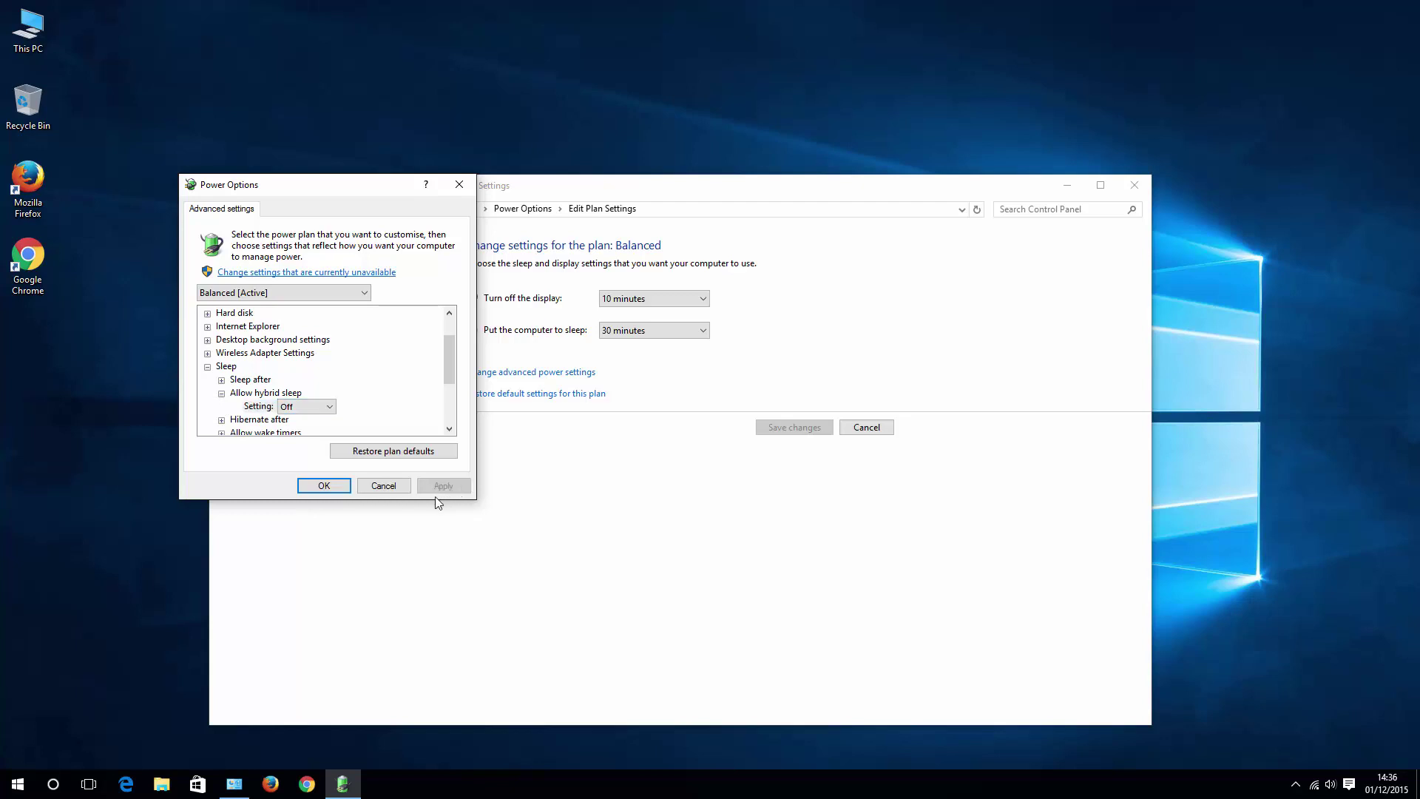
pyautogui.click(324, 486)
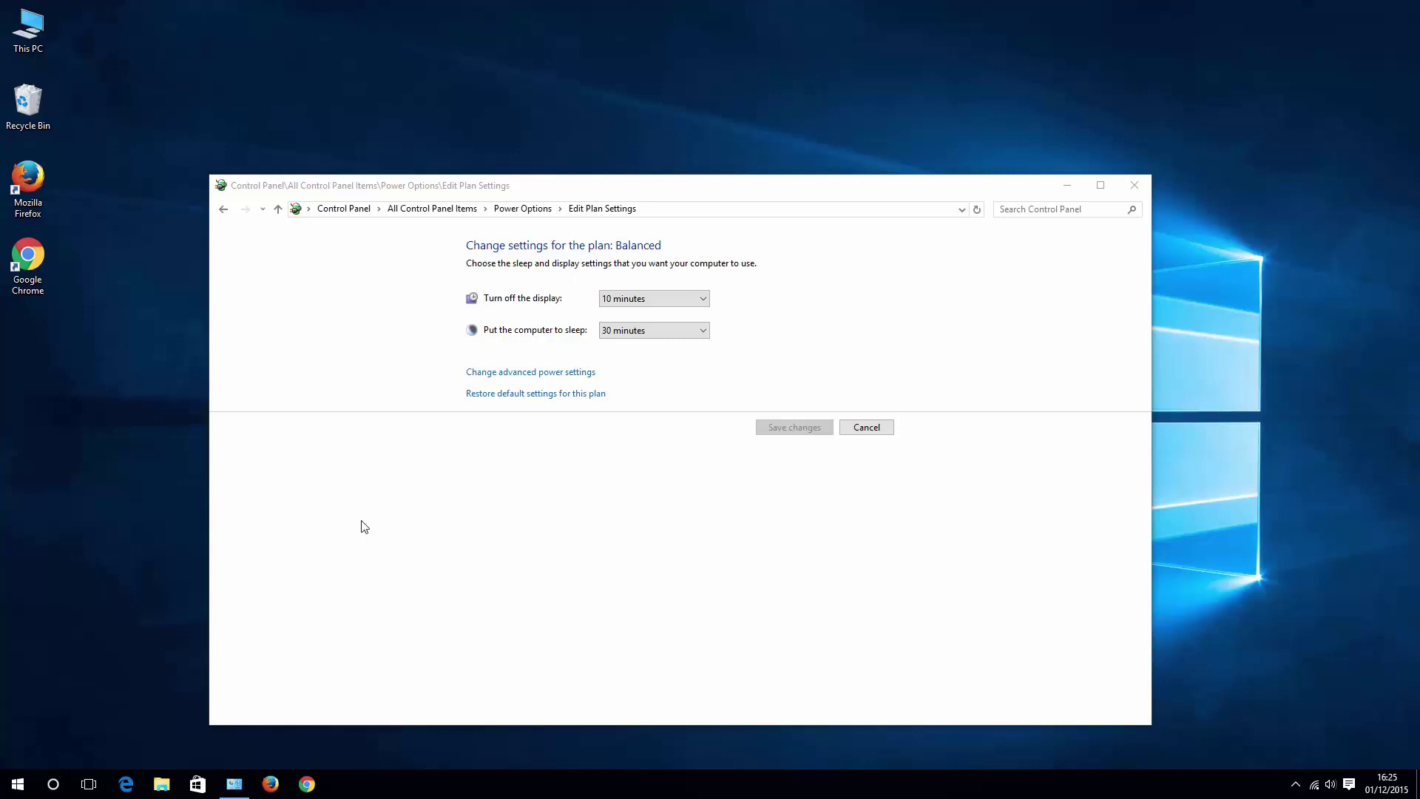
# Search for cmd and run Command Prompt as administrator.
pyautogui.click(53, 784)
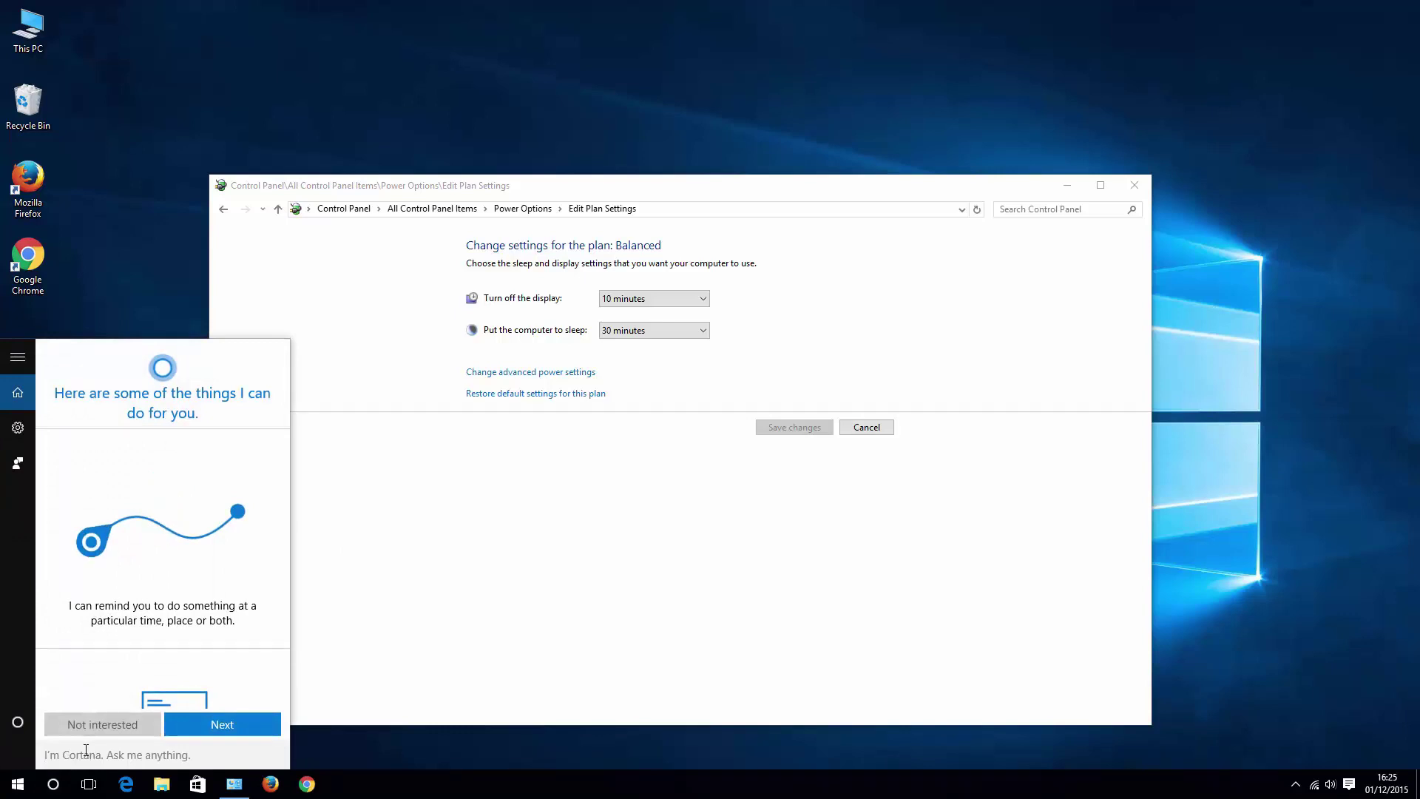
pyautogui.write('cmd')
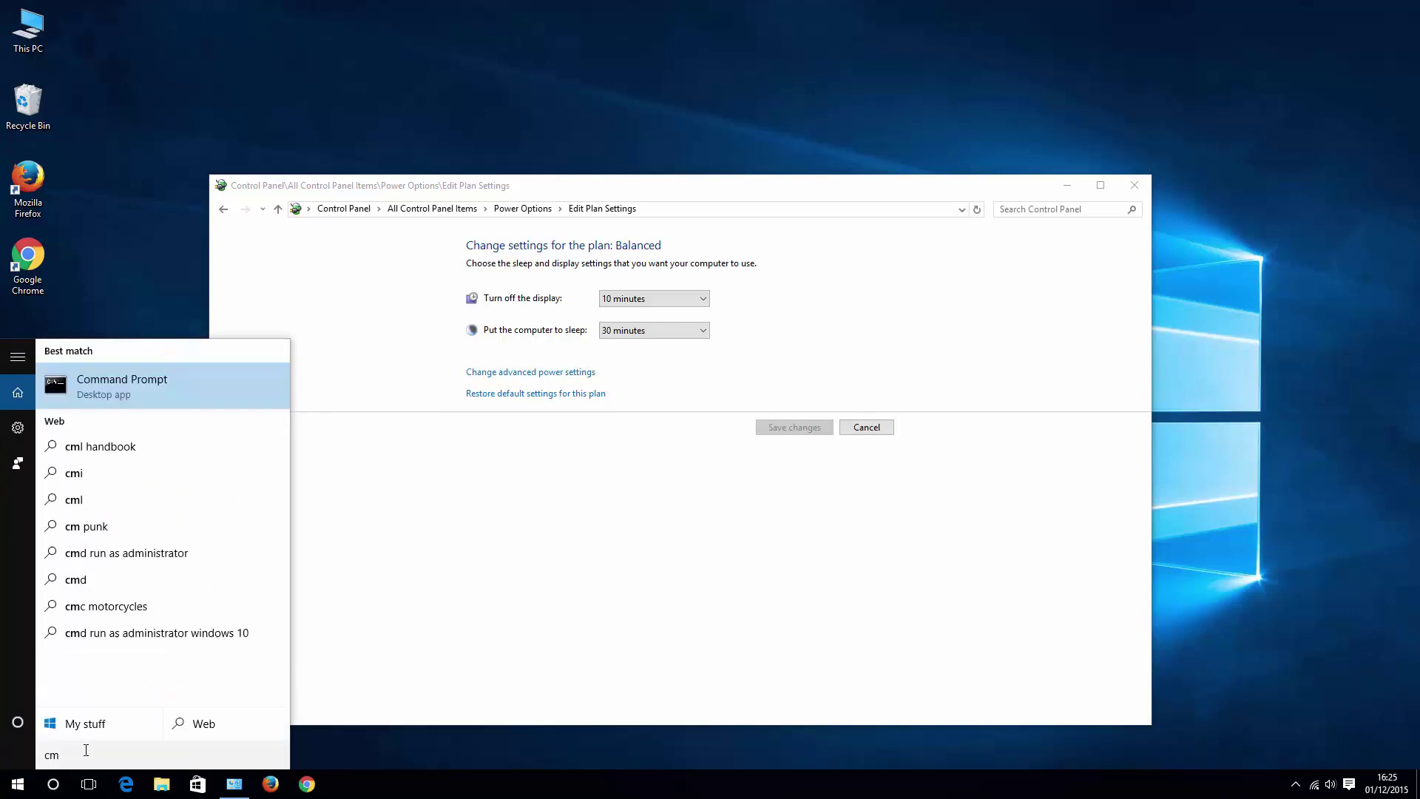
pyautogui.rightClick(158, 390)
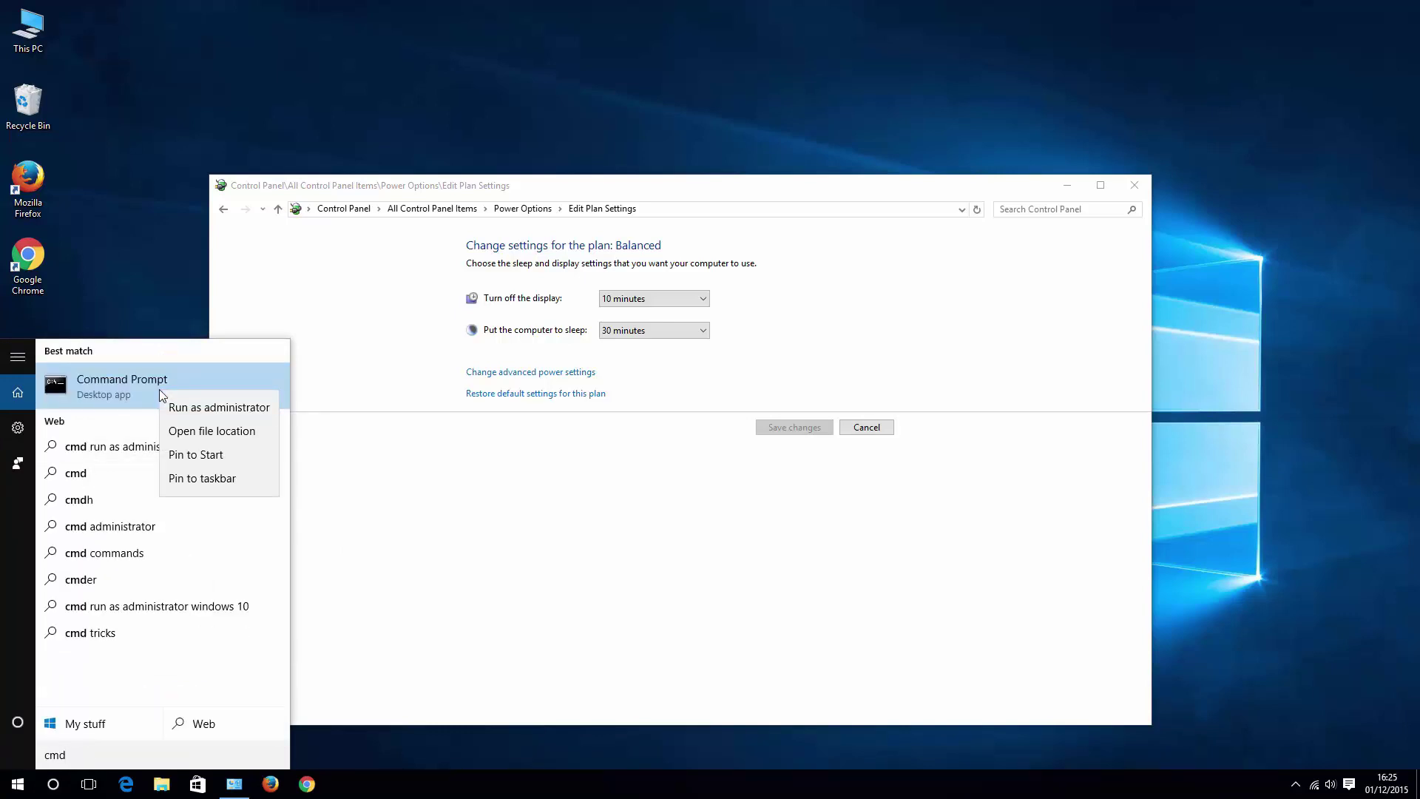
pyautogui.click(206, 408)
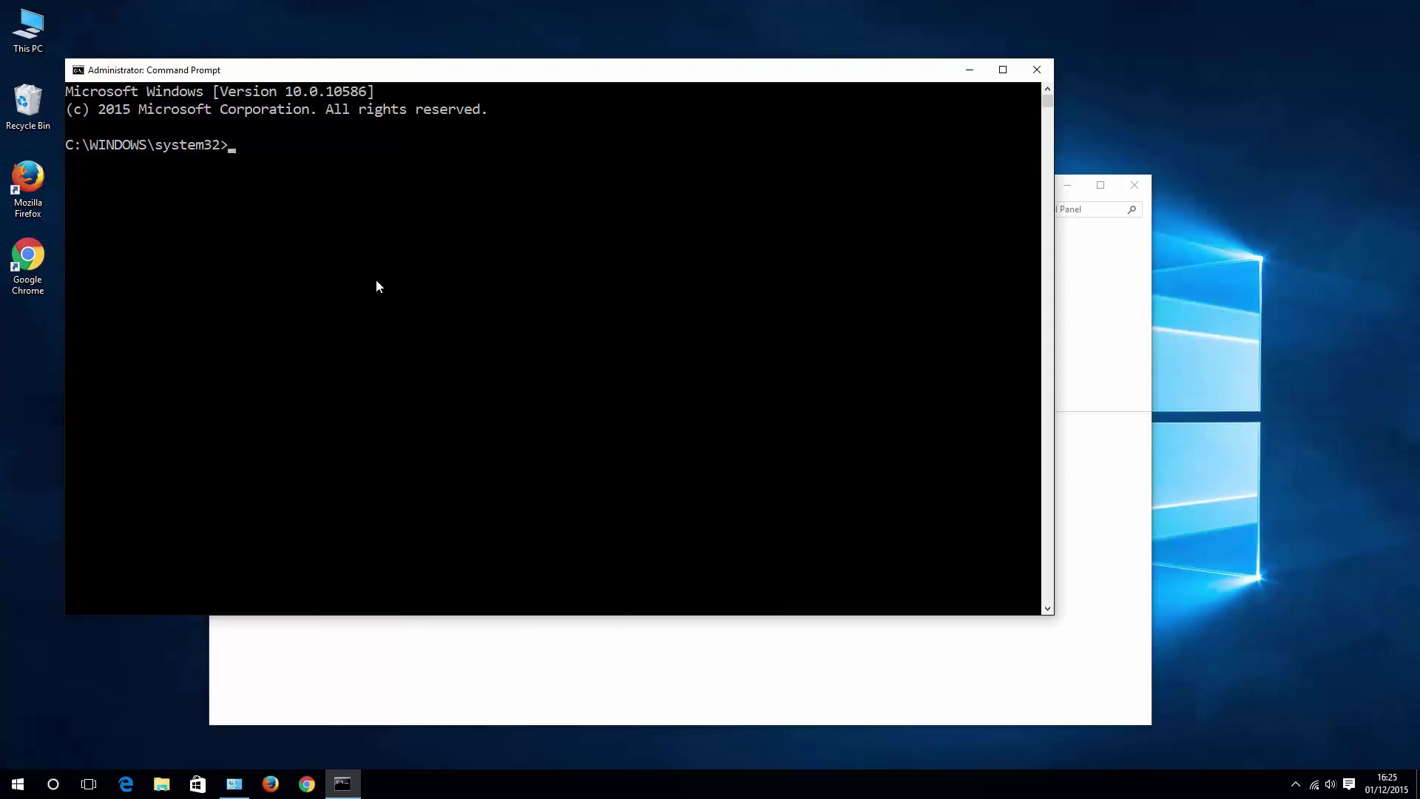
# Enter 'powercfg -energy -output' in Command Prompt and create a folder named log at the root of C:.
pyautogui.write('powercfg -energy -ou')
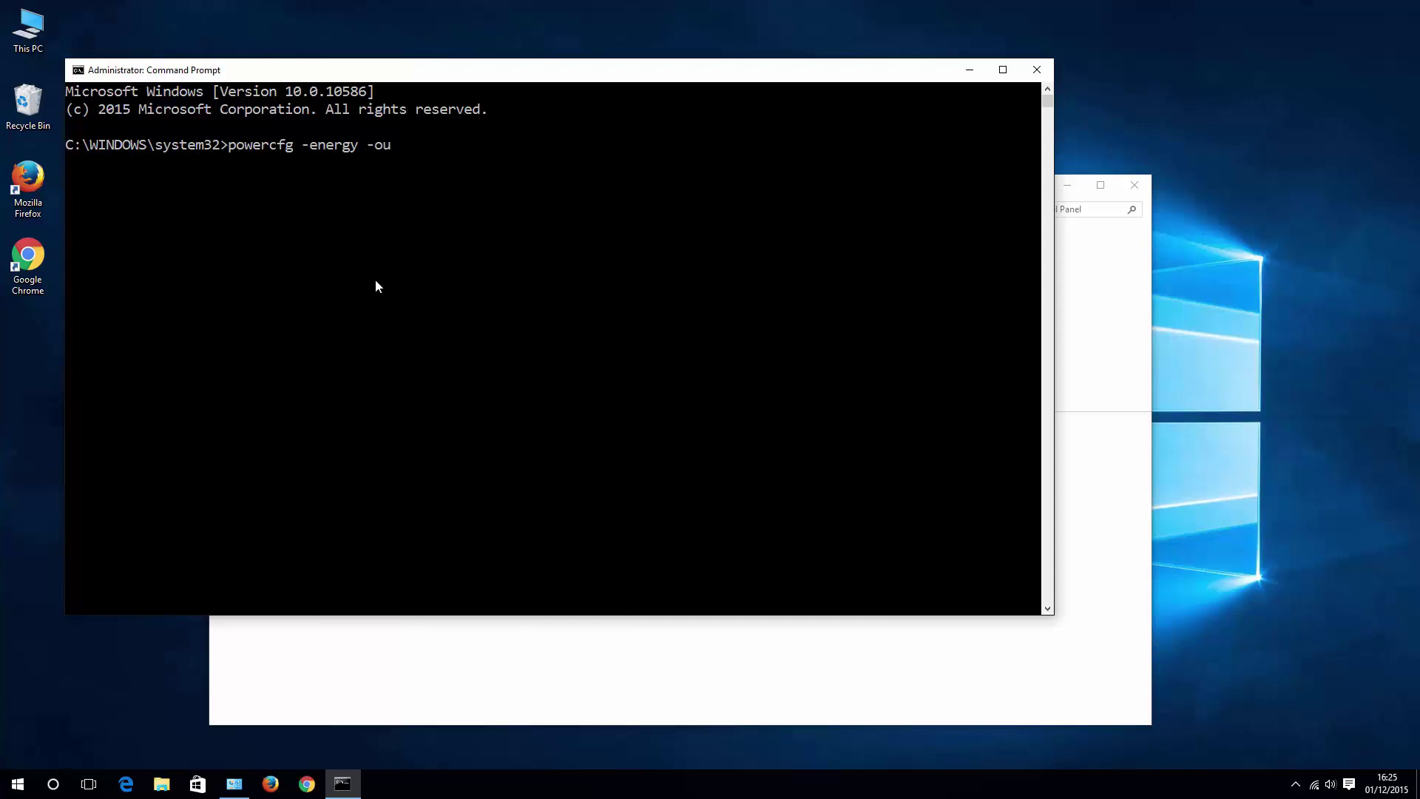
pyautogui.write('tput')
pyautogui.doubleClick(38, 49)
pyautogui.doubleClick(678, 384)
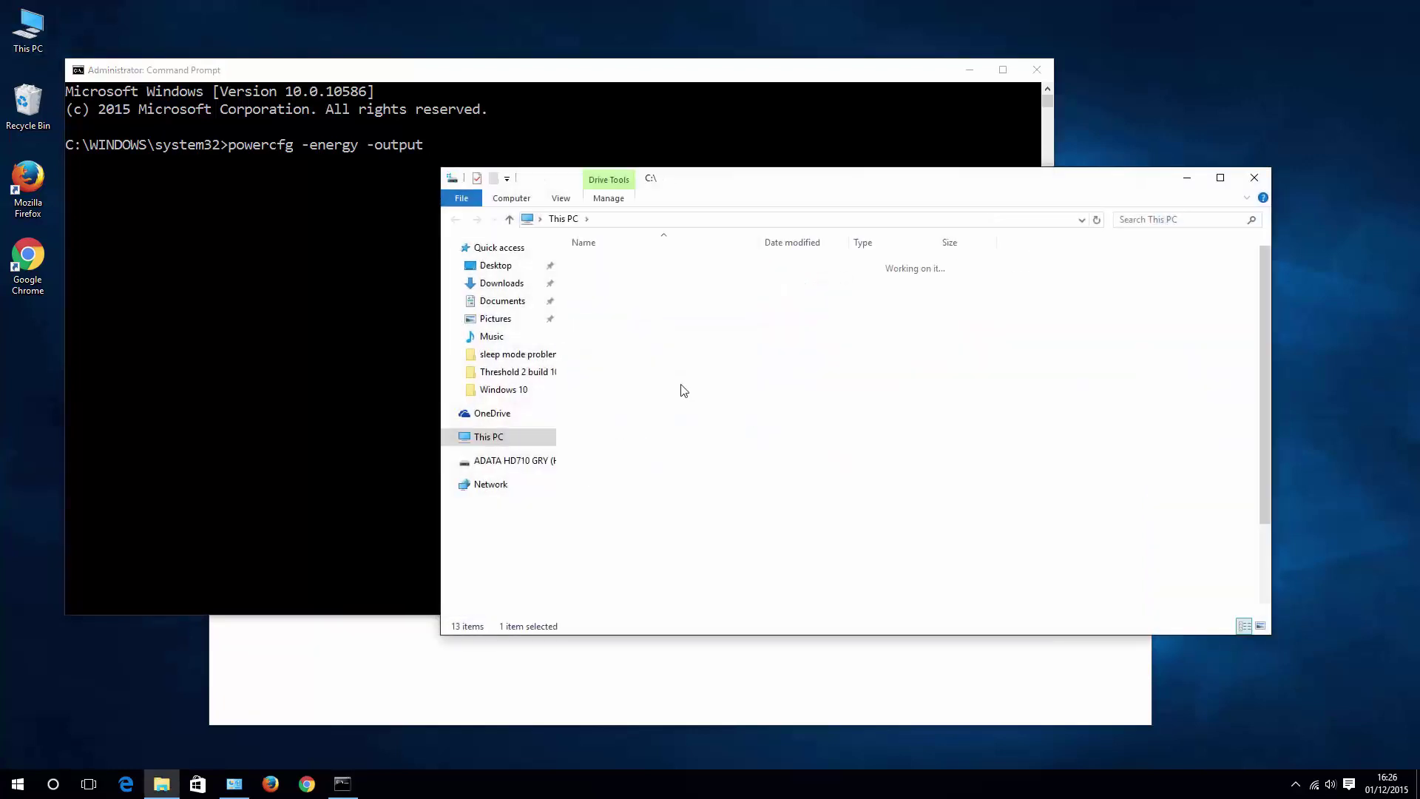
pyautogui.rightClick(1015, 406)
pyautogui.moveTo(1069, 563)
pyautogui.click(1218, 559)
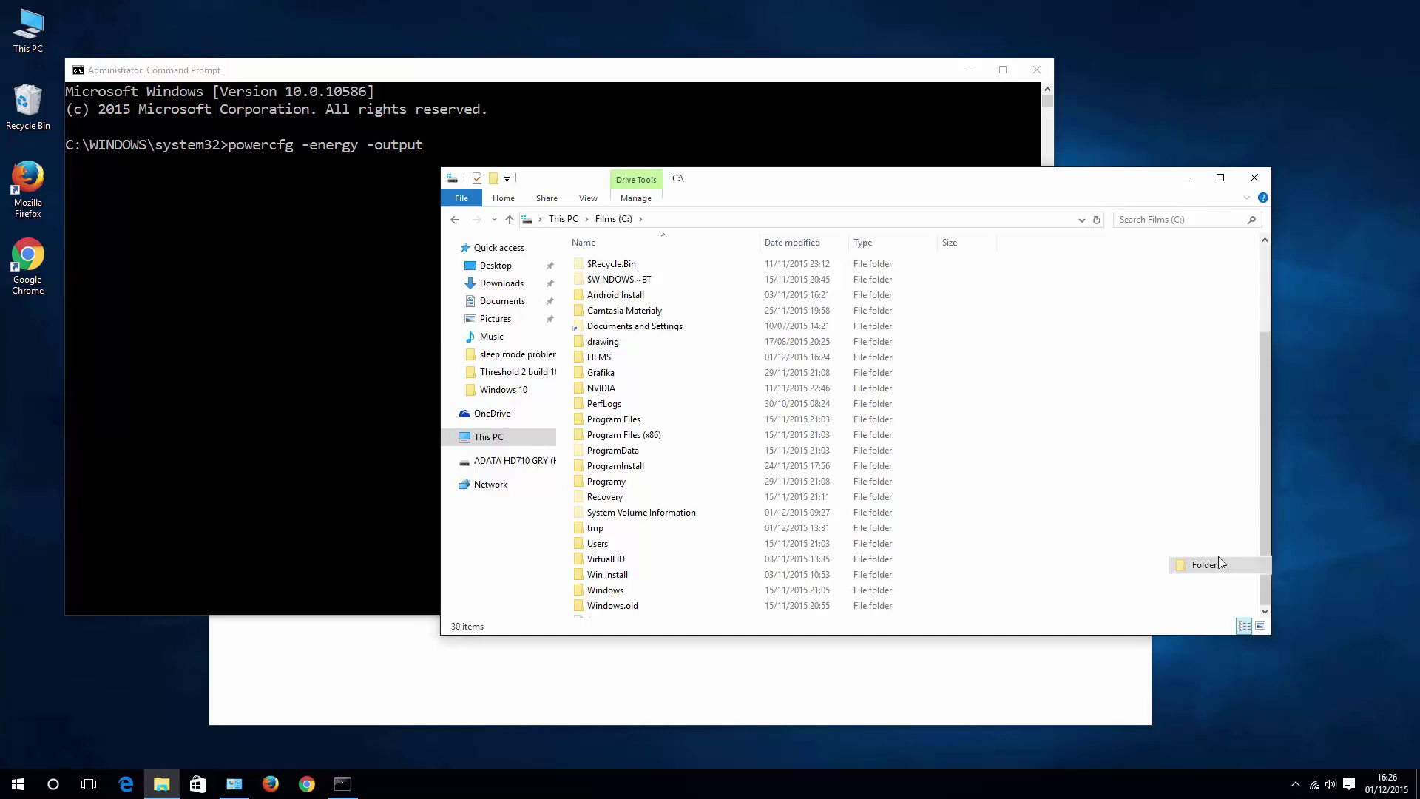
pyautogui.write('log')
pyautogui.press('Return')
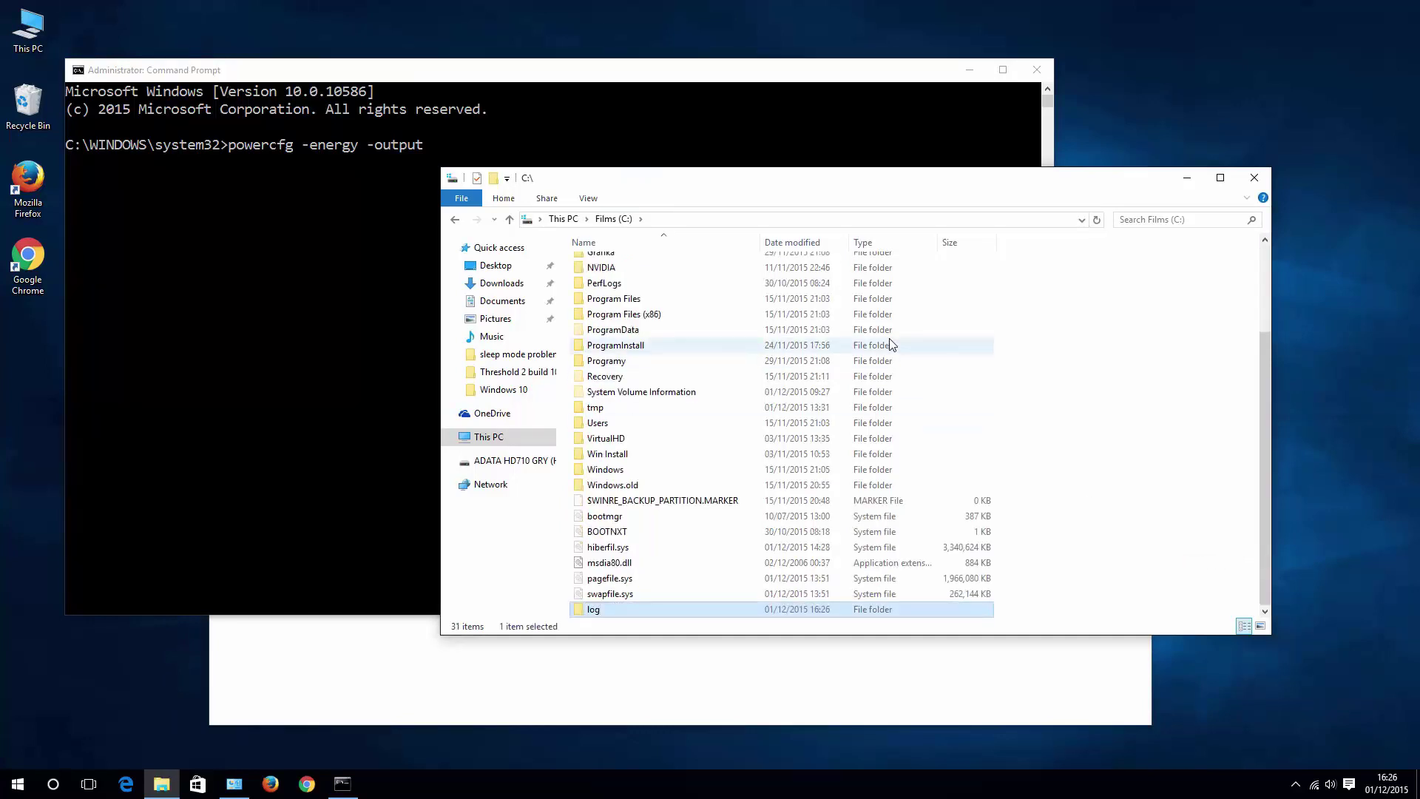
pyautogui.click(593, 96)
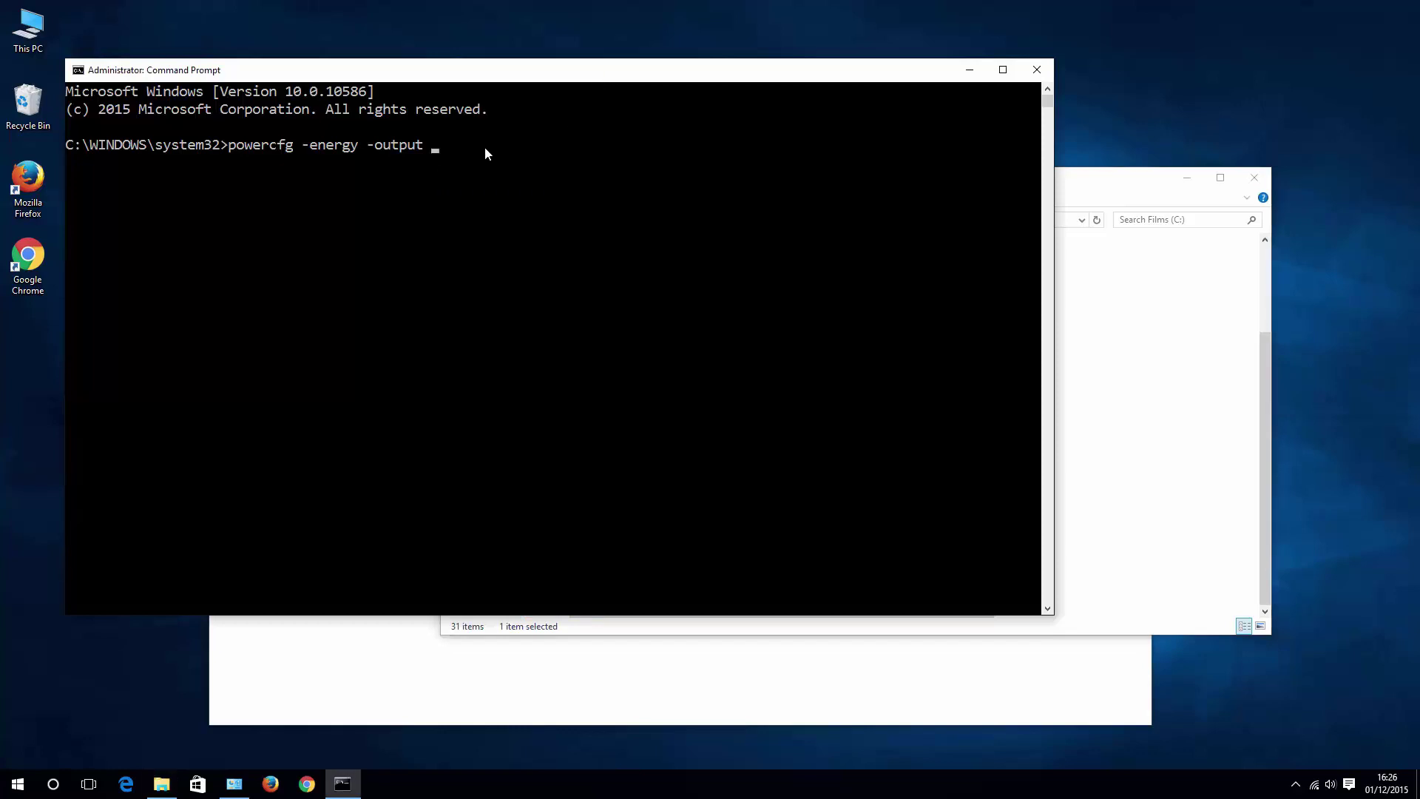
# Finish the command with output path c:\log\log.html and run the energy trace.
pyautogui.write('c')
pyautogui.write(':\\log\\log.html')
pyautogui.press('Return')
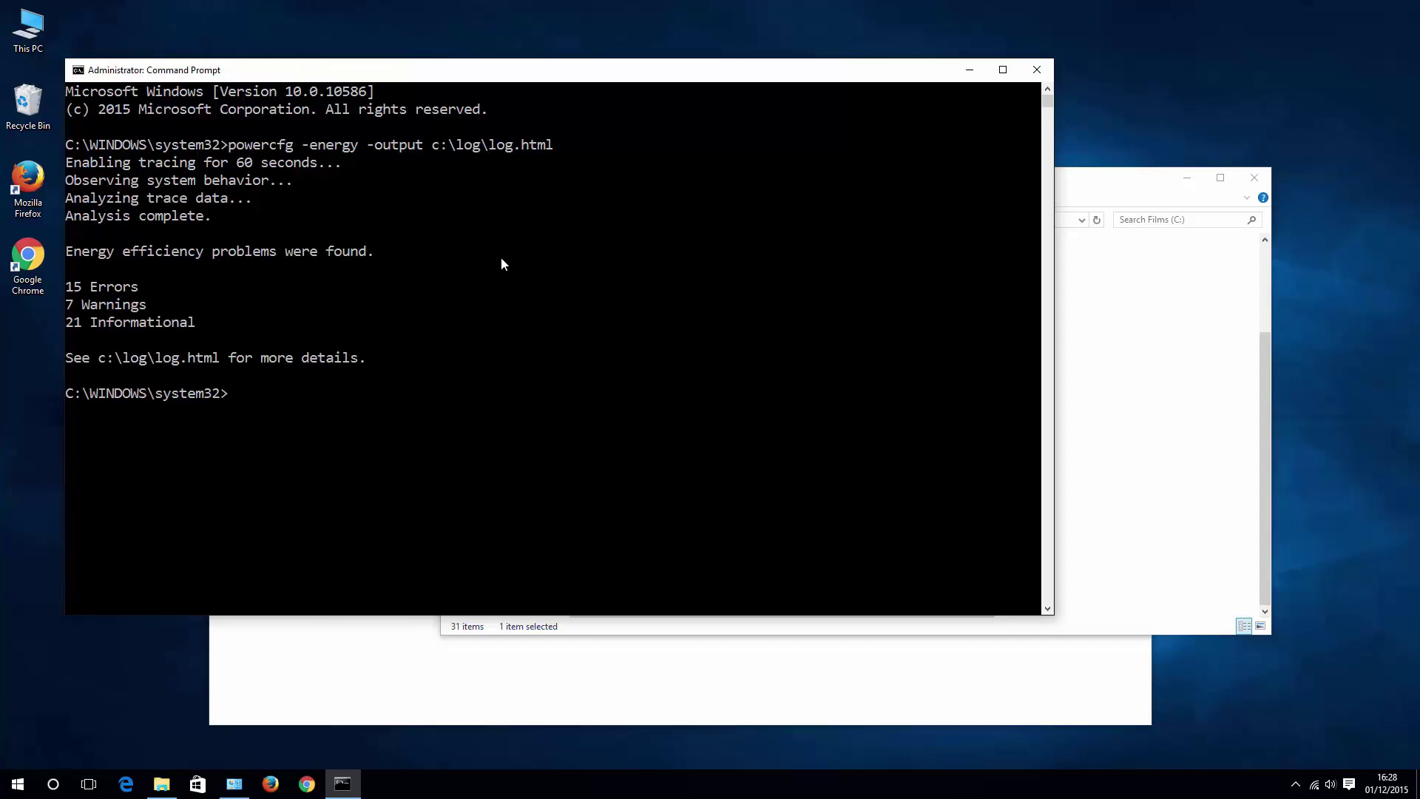
# Open log.html from the C:\log folder in Chrome.
pyautogui.click(1090, 196)
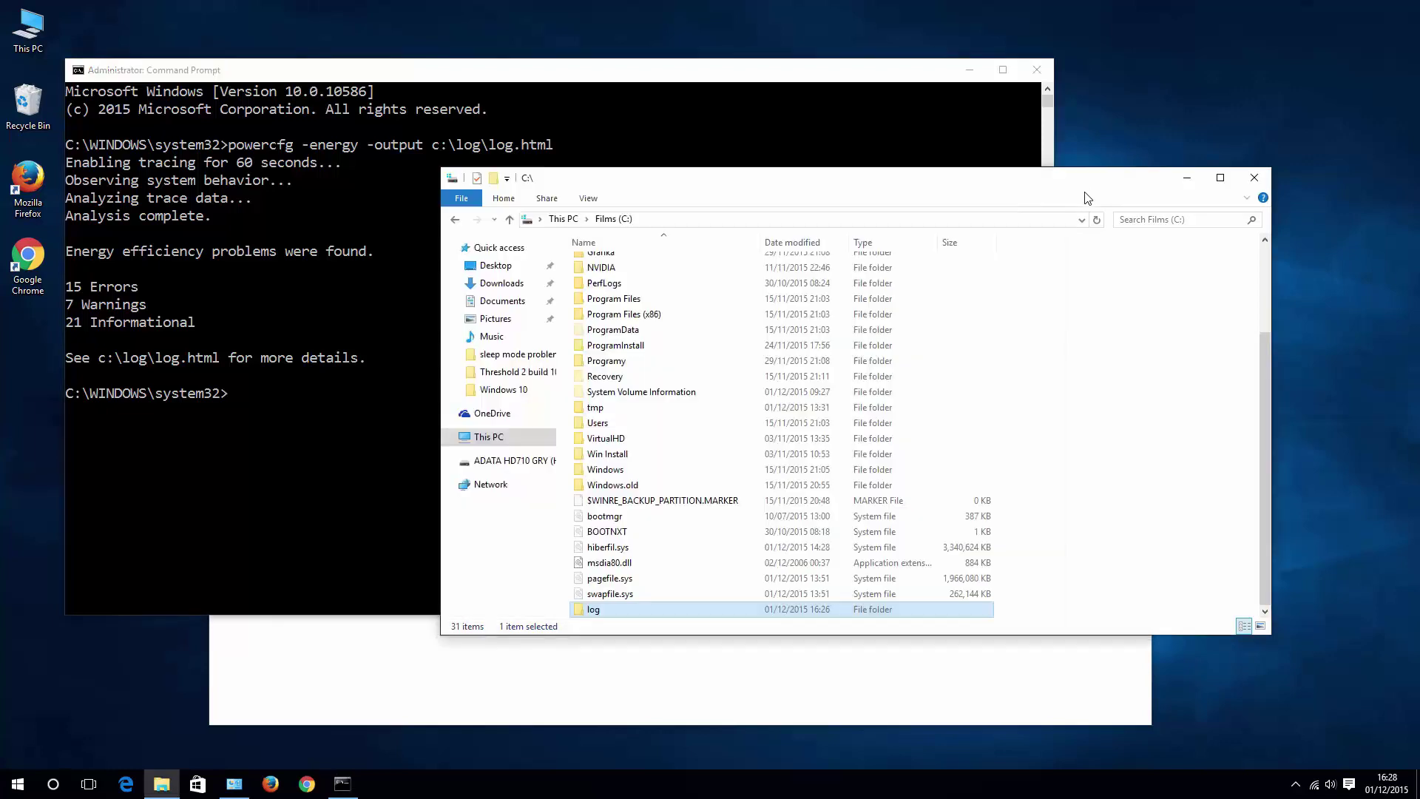
pyautogui.doubleClick(608, 619)
pyautogui.doubleClick(601, 266)
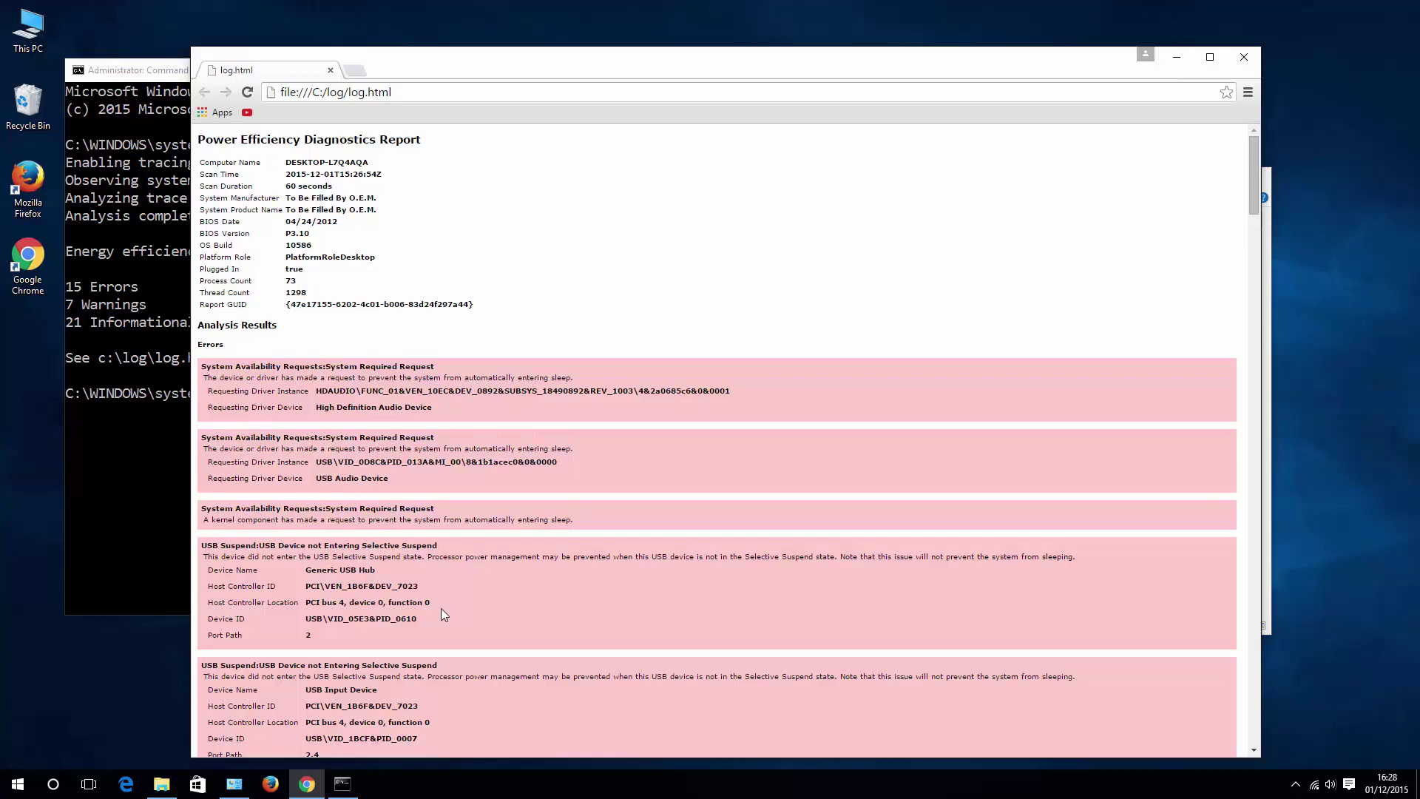
# Scroll through the report's errors, such as USB selective-suspend failures and disabled ASPM.
pyautogui.scroll(-3, 444, 614)
pyautogui.scroll(-1, 441, 609)
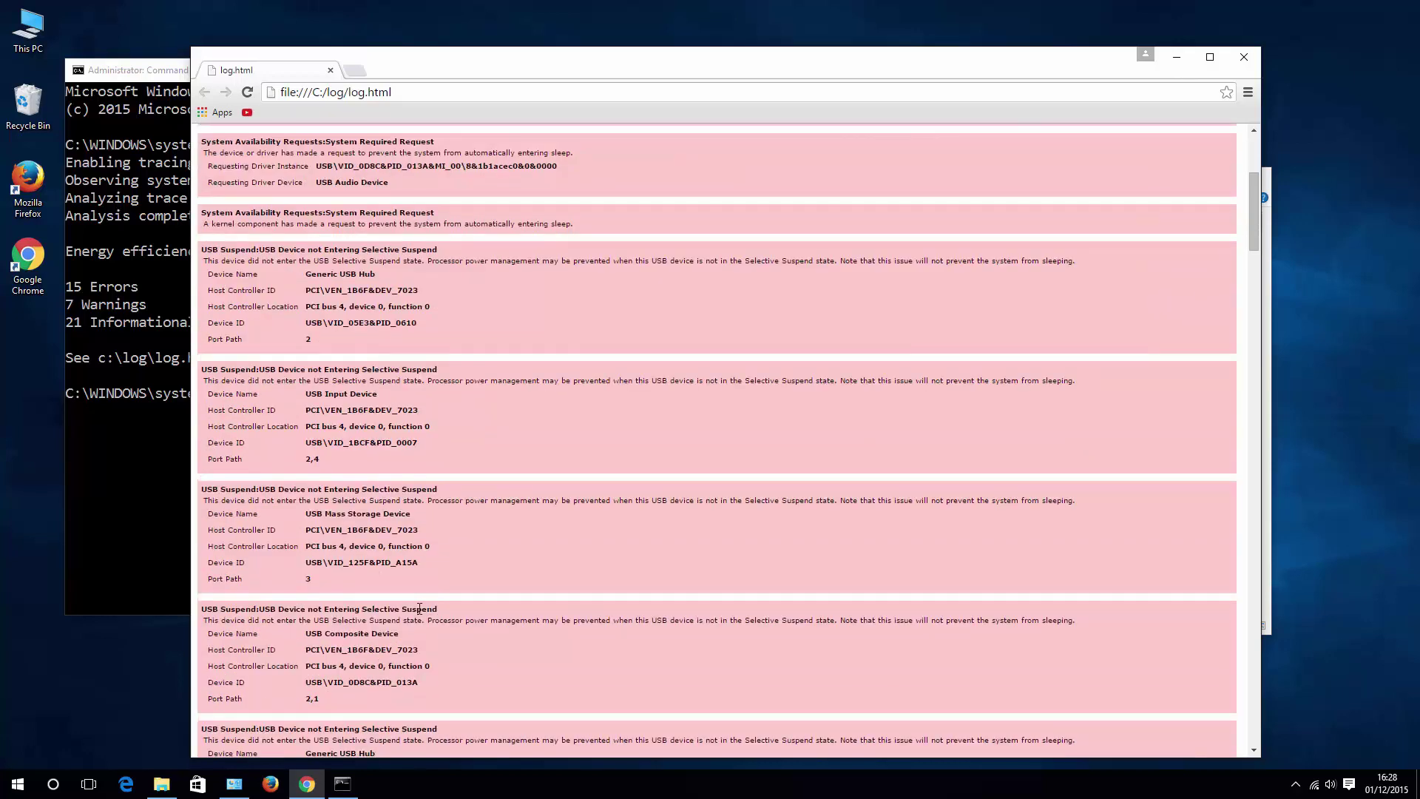
pyautogui.scroll(-7, 418, 608)
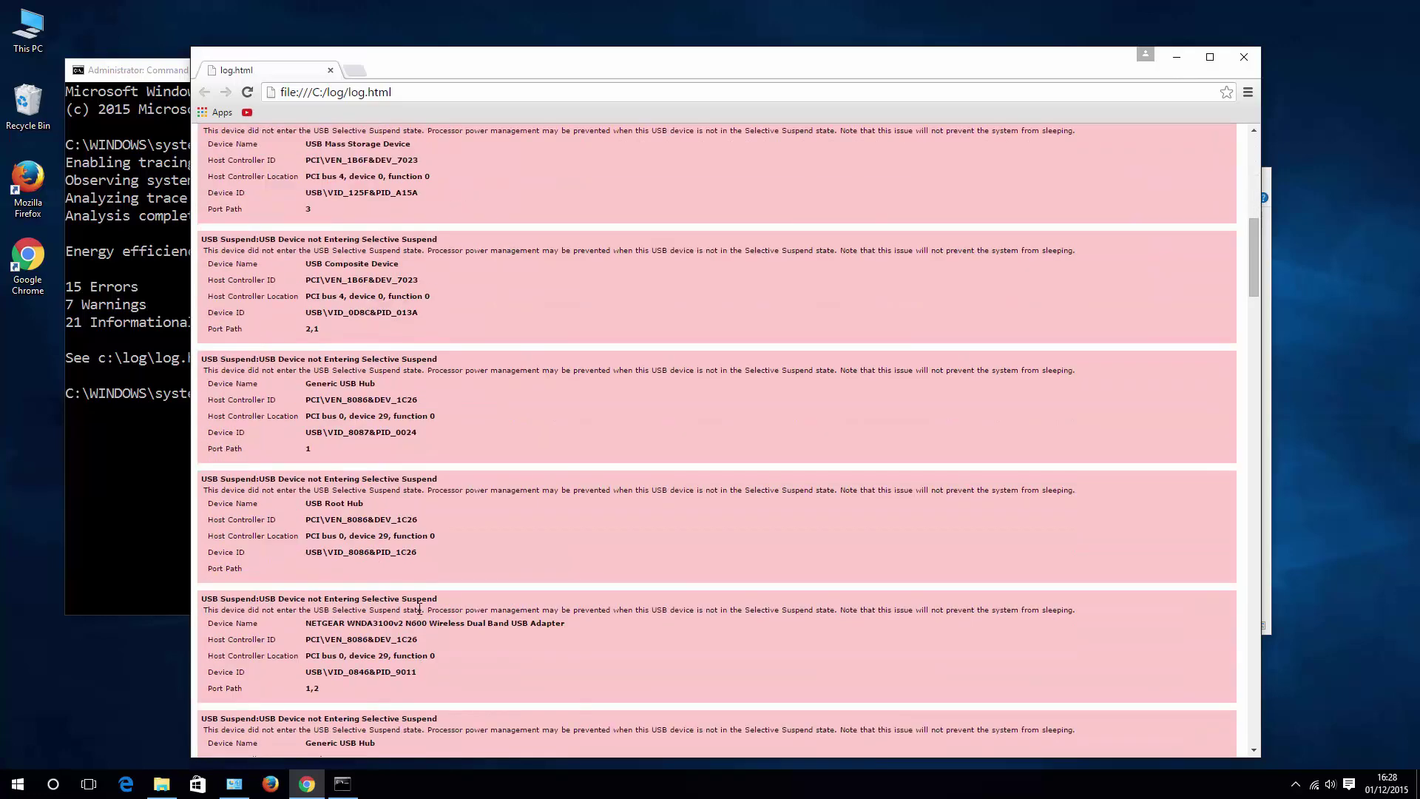
pyautogui.scroll(-1, 419, 608)
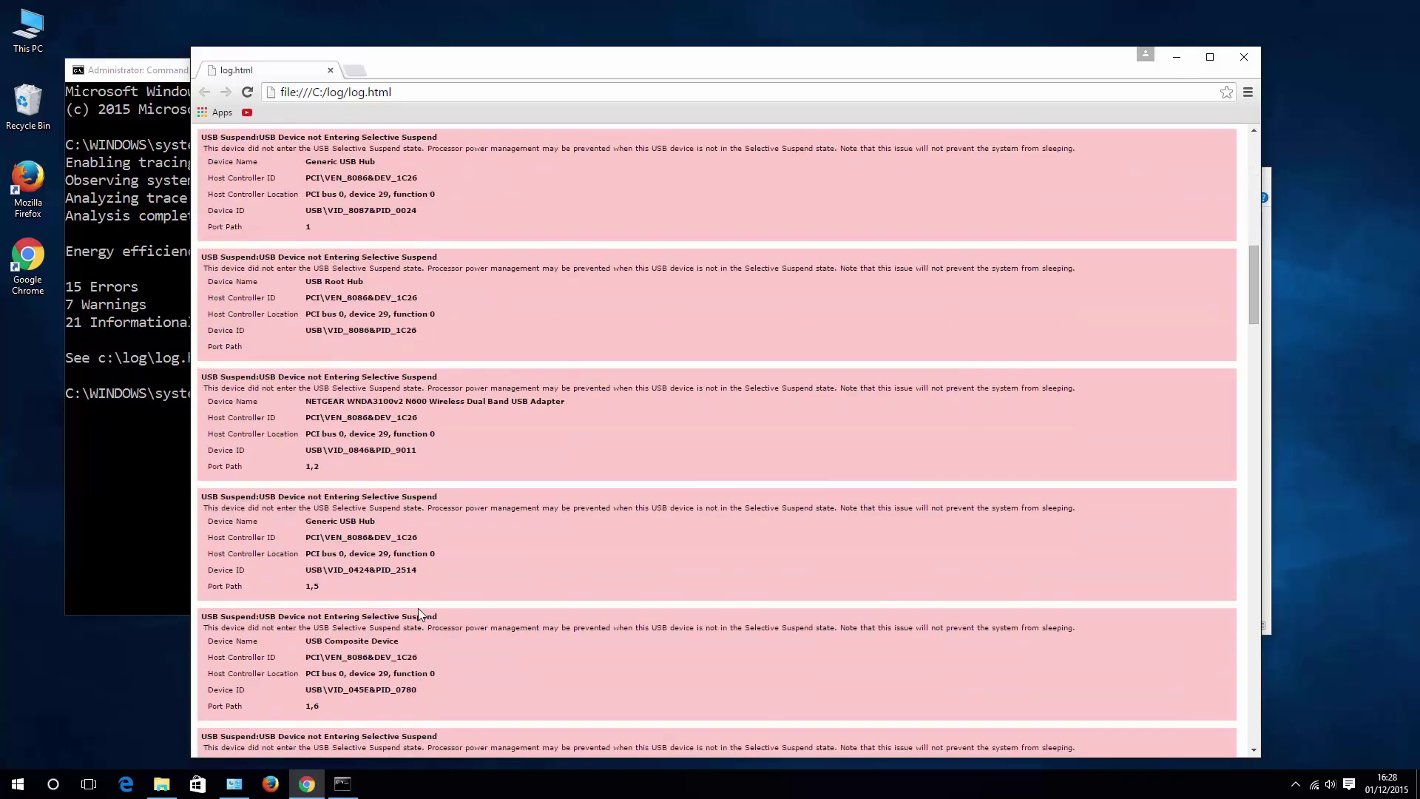
pyautogui.scroll(-2, 419, 608)
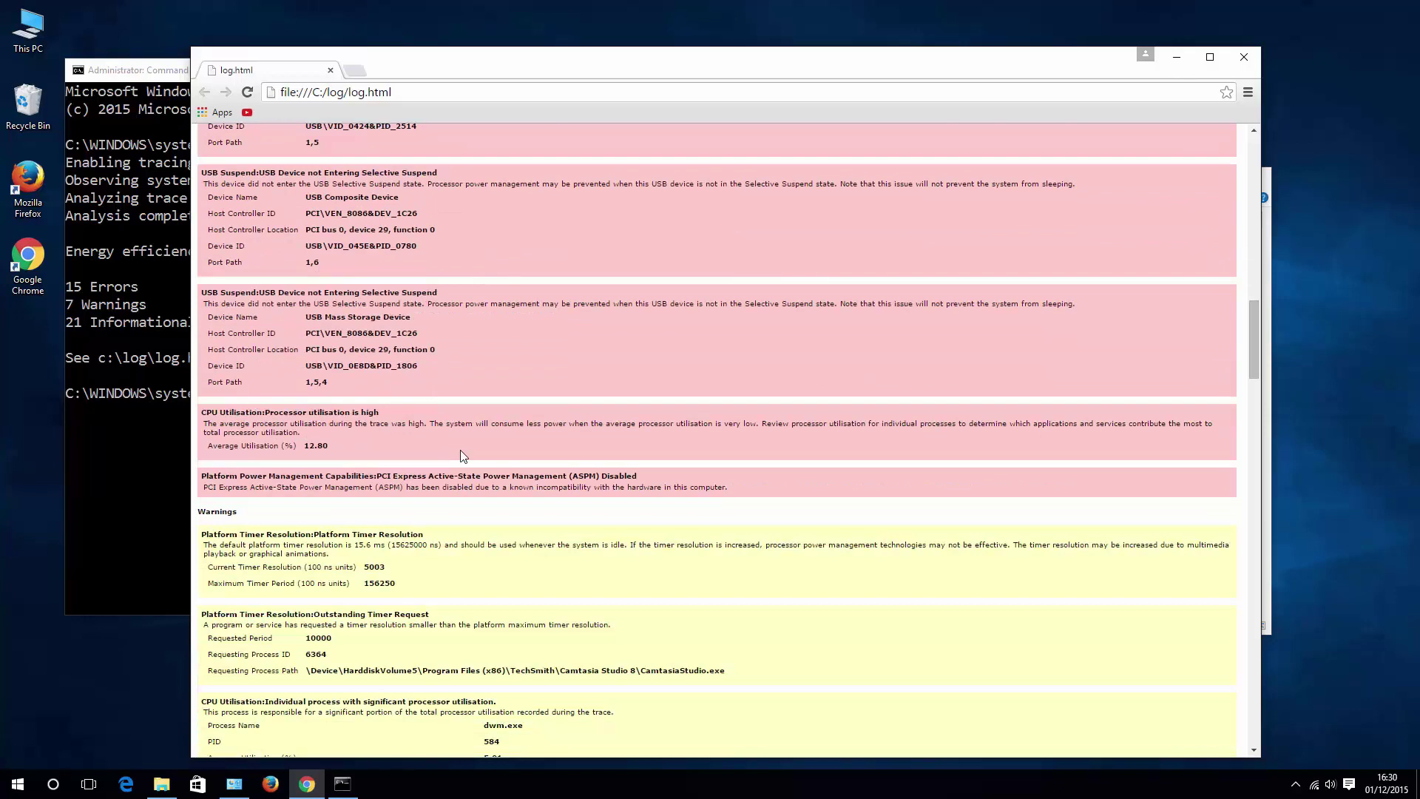